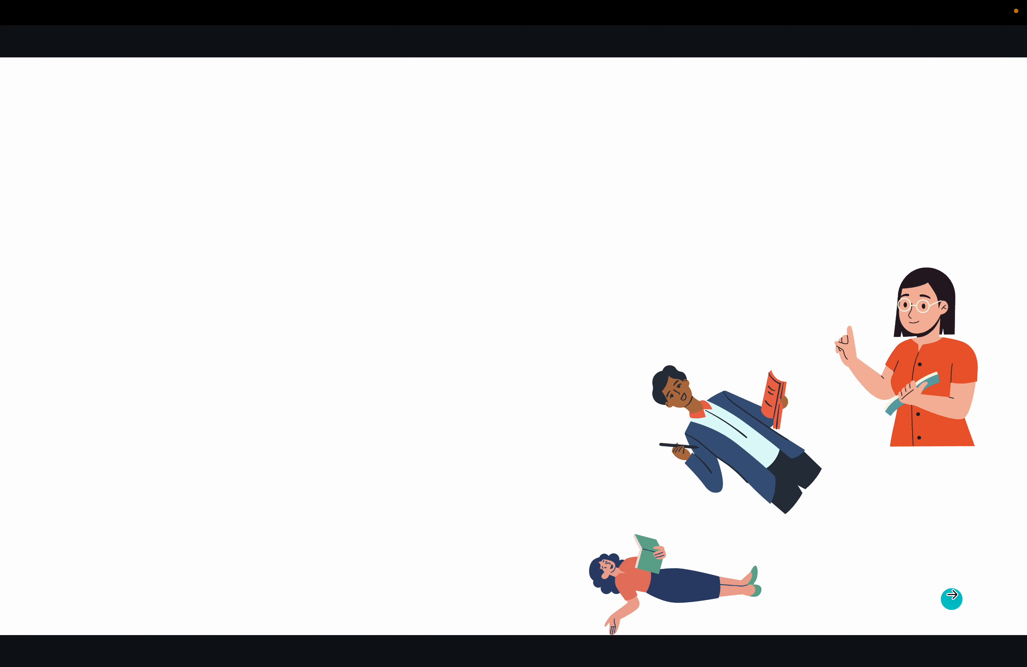
- Exit the full-screen slideshow with Esc and scroll down to the blank Page 2
key(Escape)
scroll(683, 492, down, 2)
scroll(683, 492, down, 3)
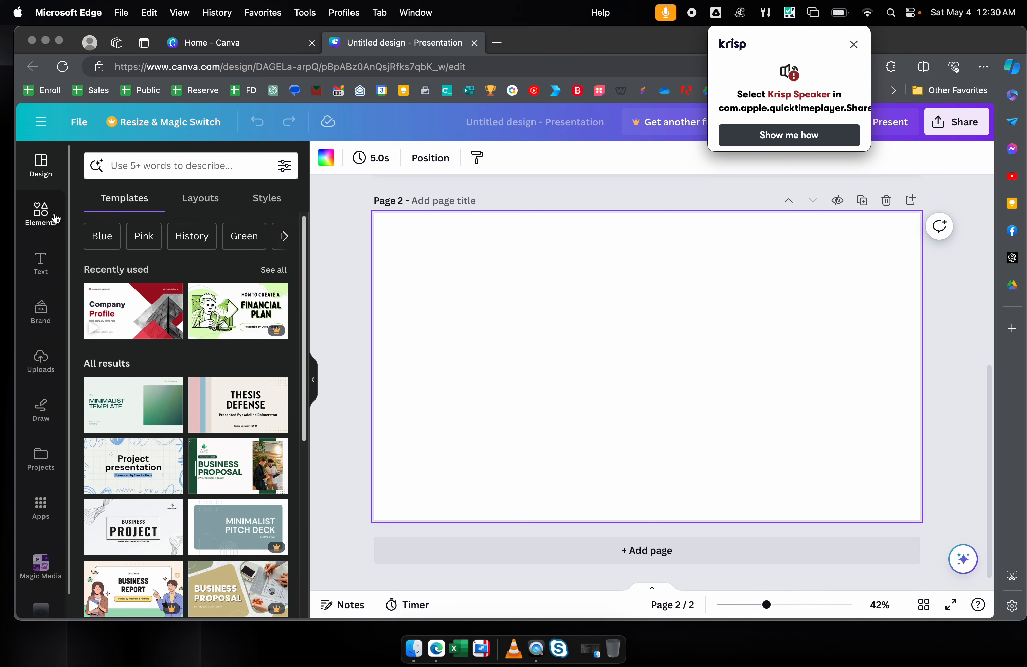
- Add the man-with-book graphic from Recently used Elements to Page 2 and enlarge it
click(40, 213)
click(854, 45)
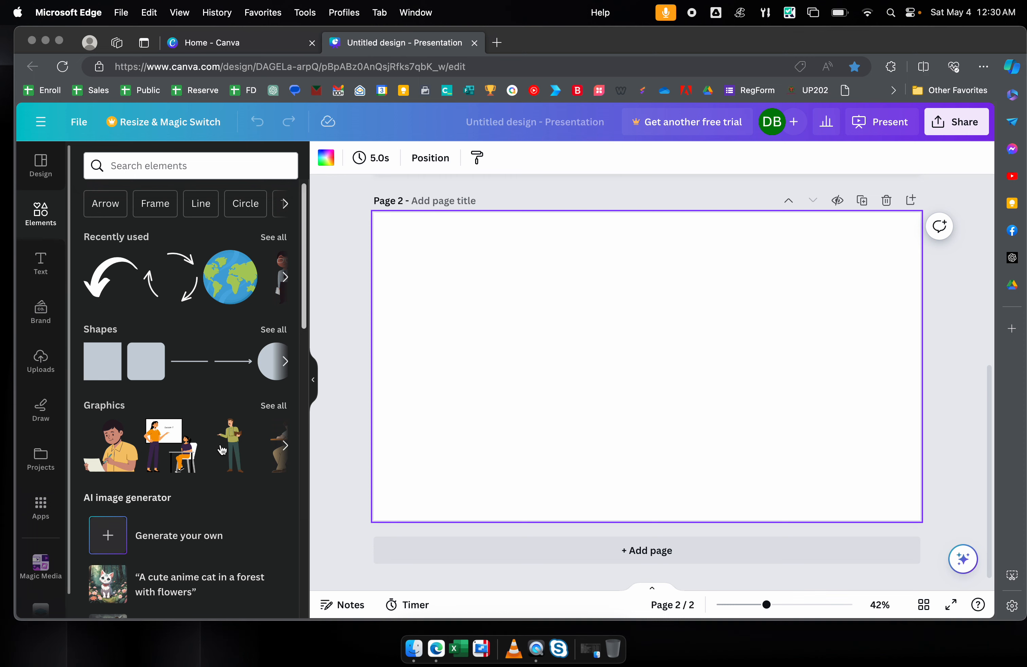
click(231, 446)
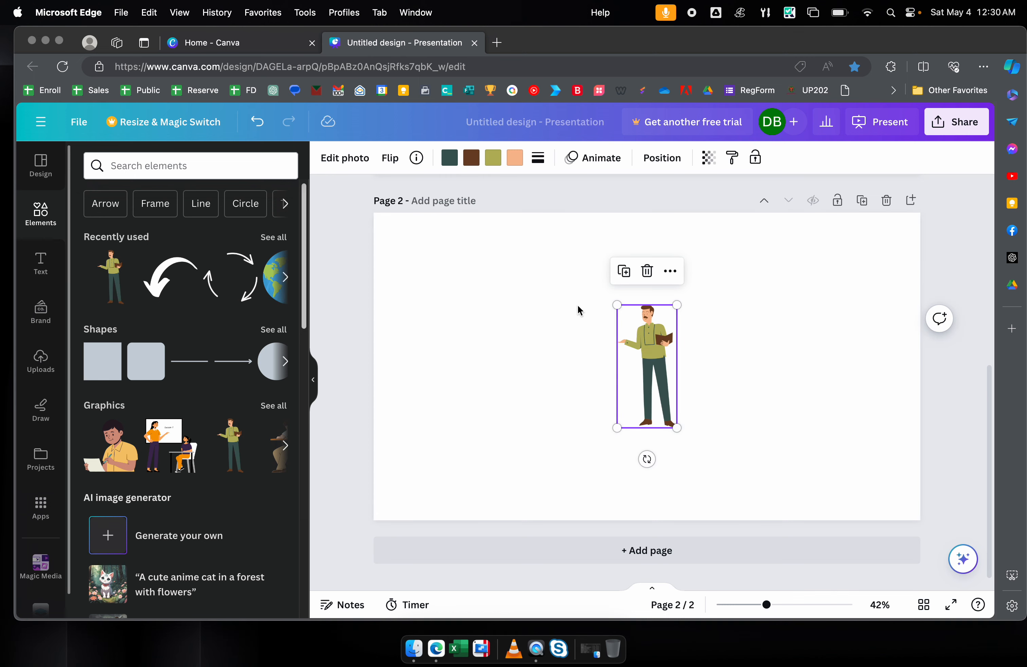
drag(617, 305, 599, 266)
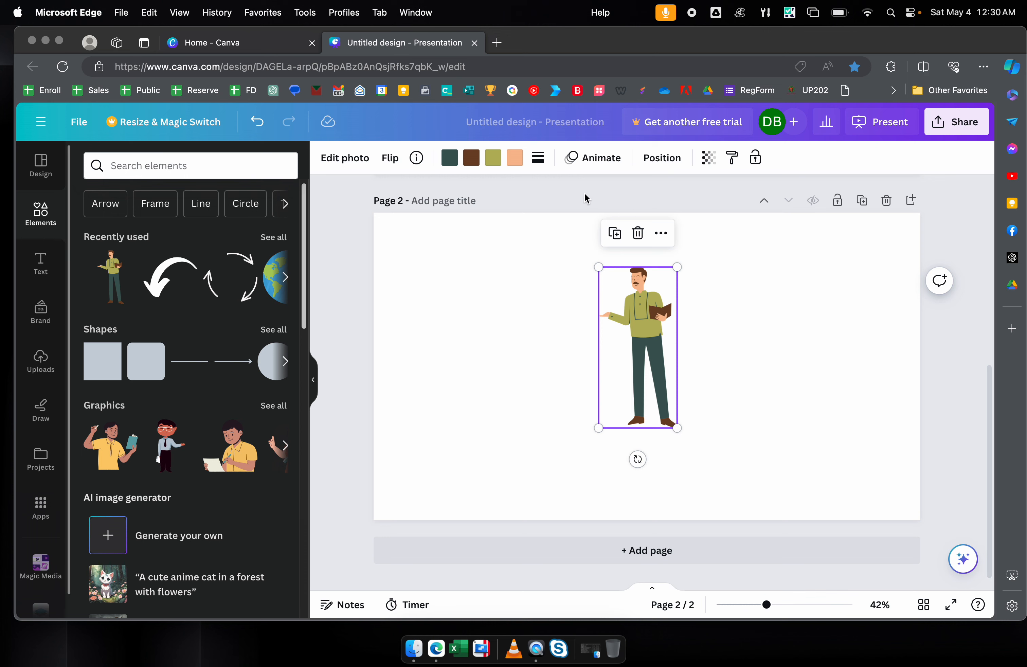
- Apply the Rotate motion effect to the man-with-book illustration
click(587, 162)
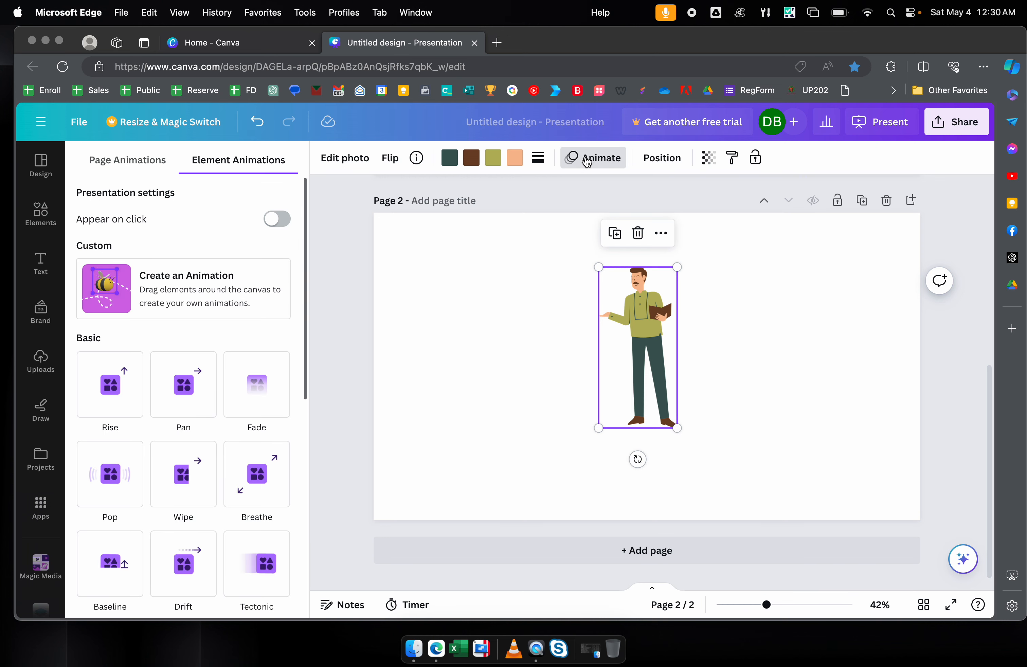
scroll(213, 443, down, 8)
scroll(213, 443, up, 8)
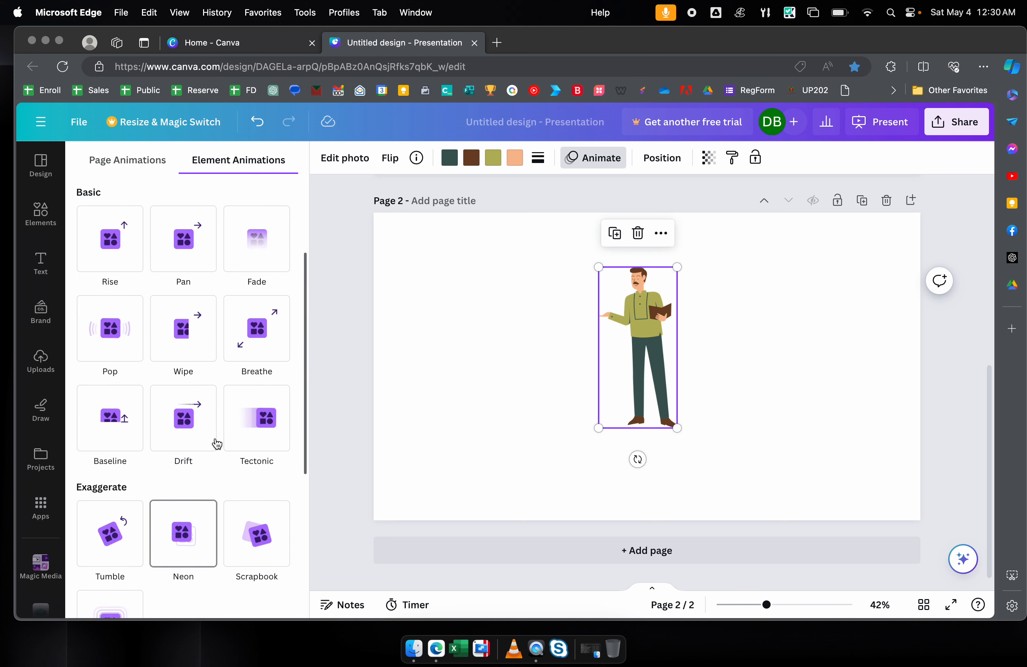
scroll(215, 442, down, 10)
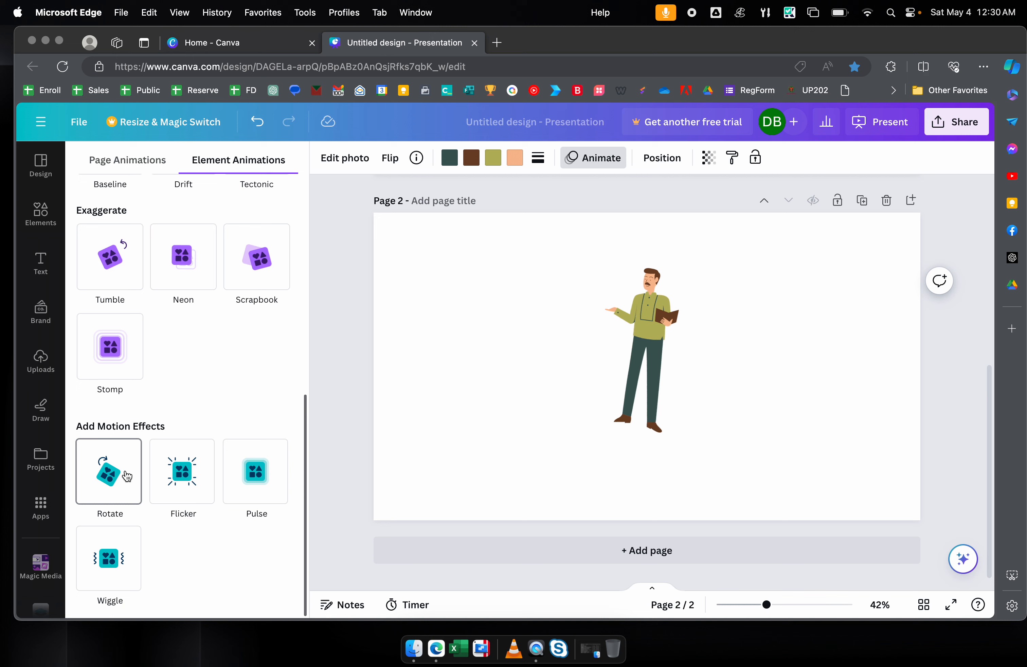
click(127, 477)
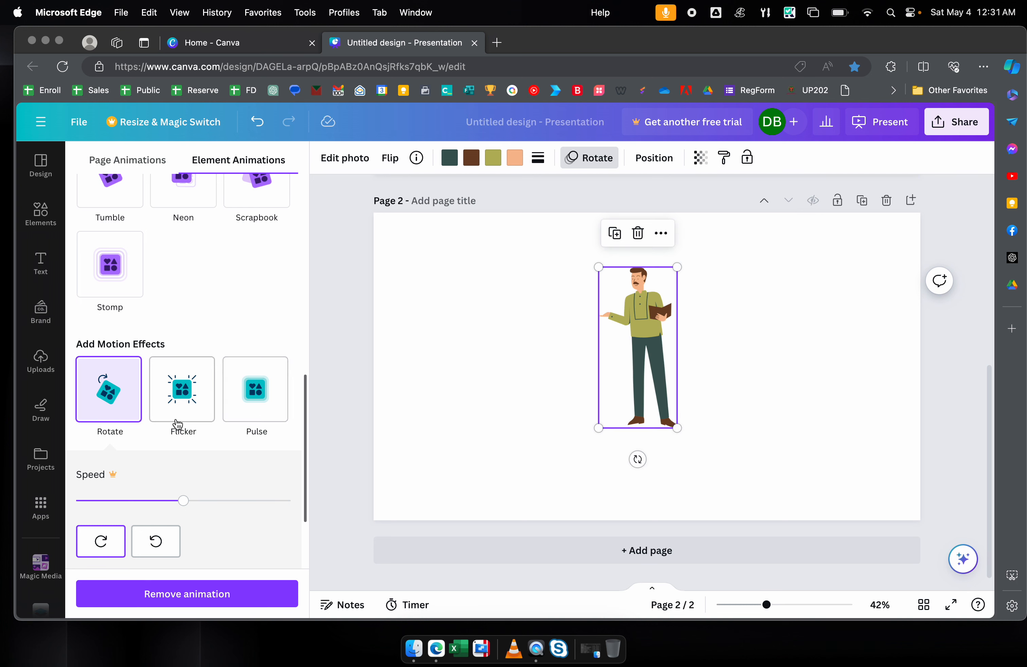
- Replay the Rotate preview and shrink the man to roughly 208 × 427
click(133, 399)
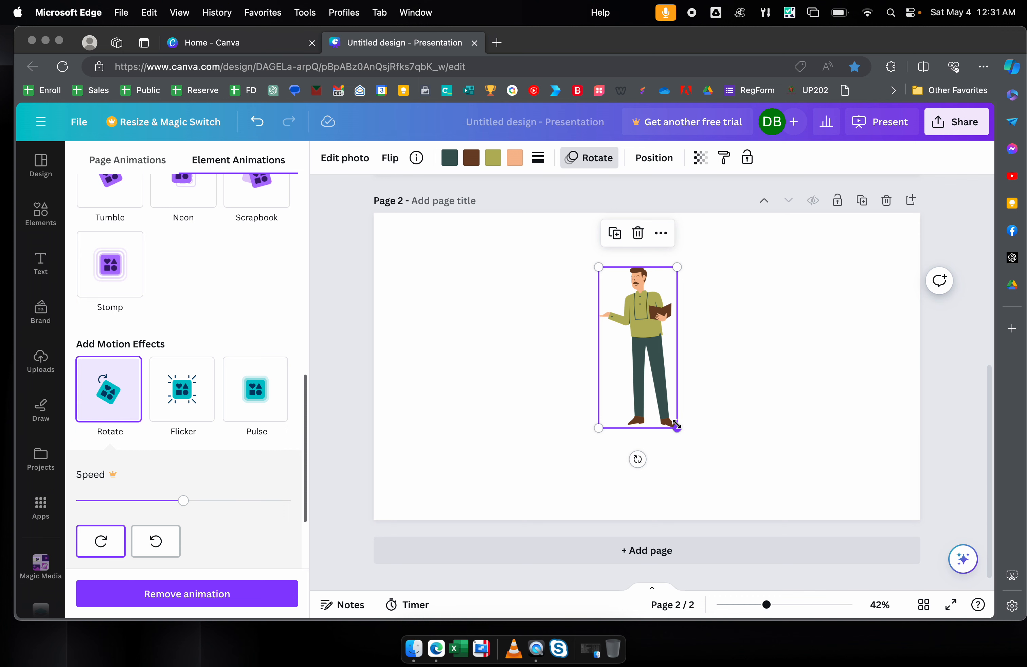
drag(677, 426, 671, 416)
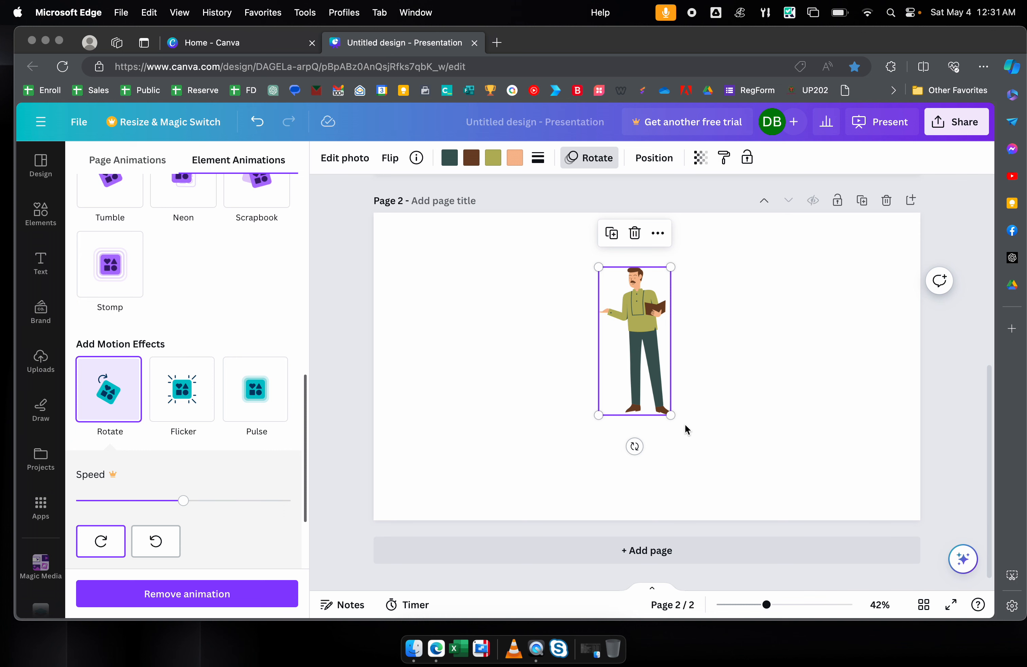
drag(671, 416, 647, 367)
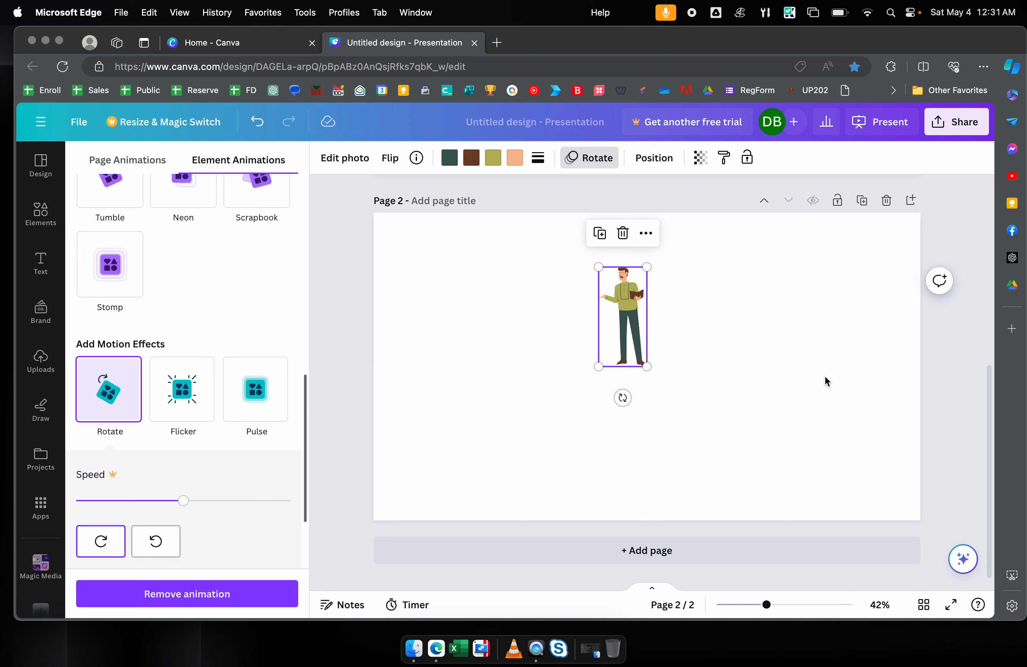
scroll(826, 380, up, 8)
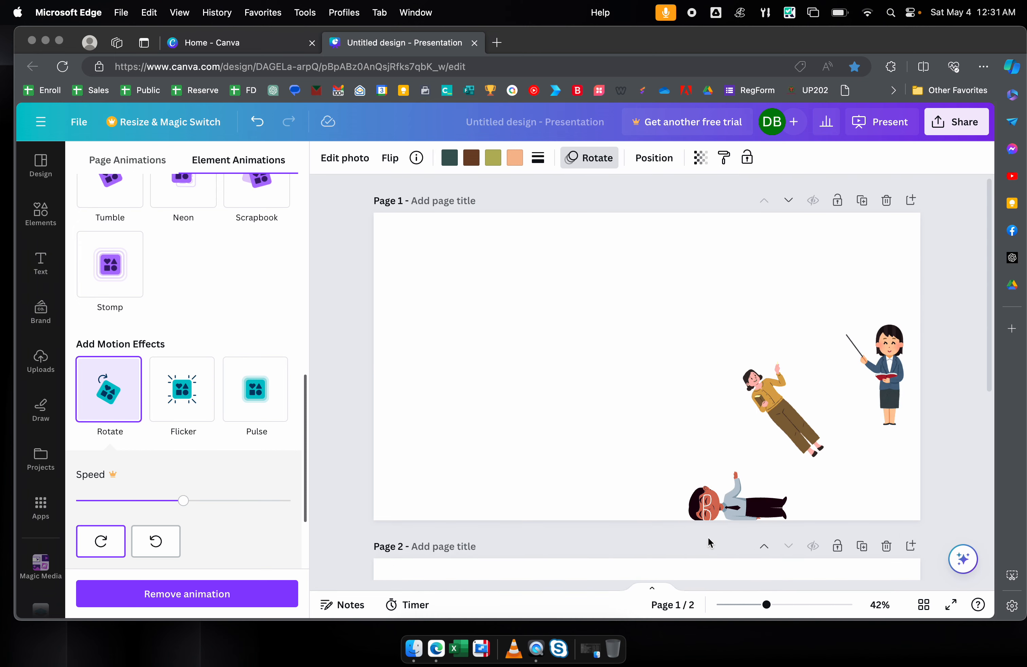
click(595, 437)
click(951, 604)
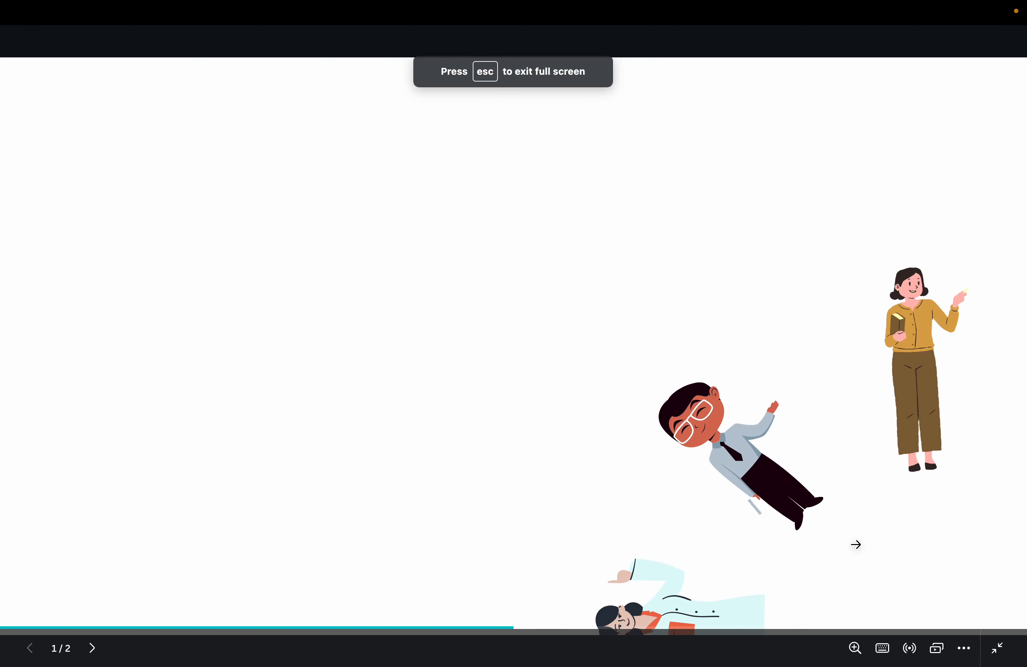
key(Escape)
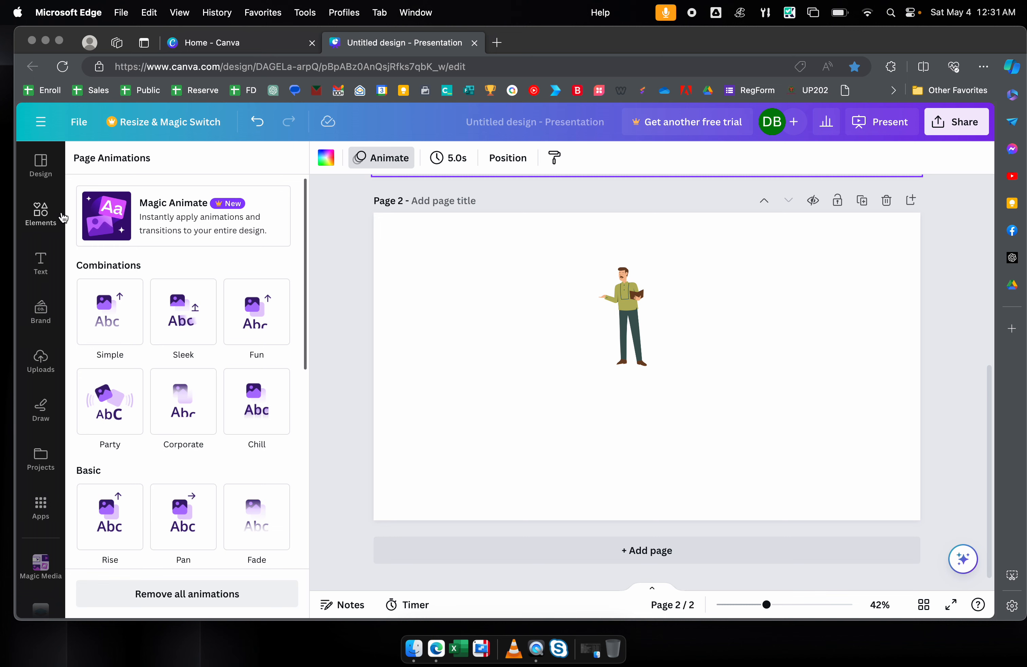
- Show all recently used graphics, then move the man figure up-right and make him smaller
click(40, 212)
click(280, 238)
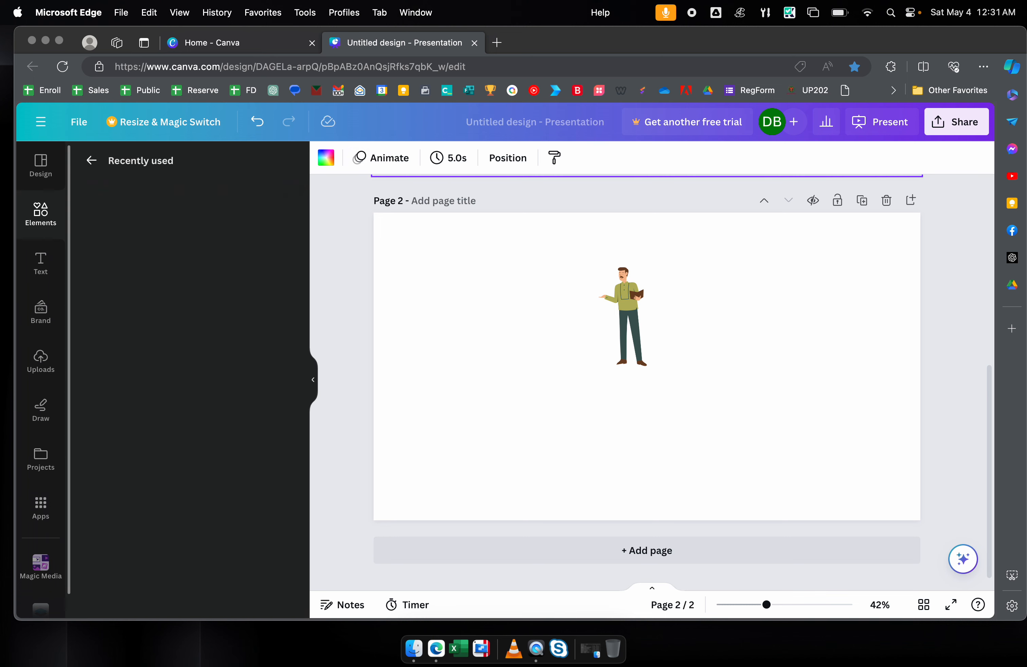
drag(634, 298, 645, 277)
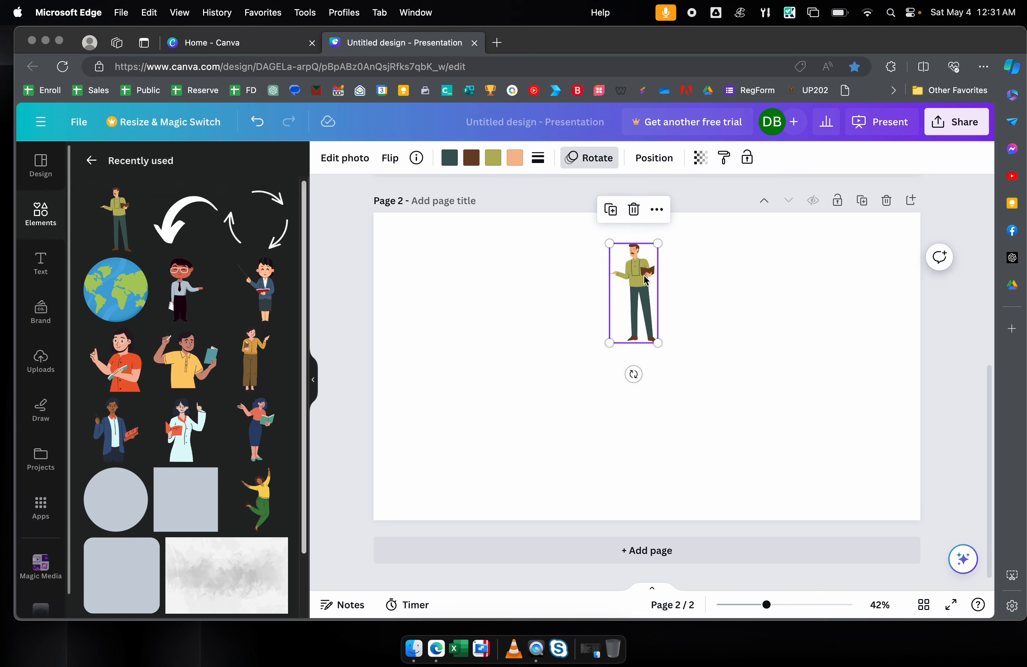
drag(657, 342, 646, 313)
- Add the glasses man, pointer-stick woman and orange-shirt woman, spreading them left and right
click(213, 295)
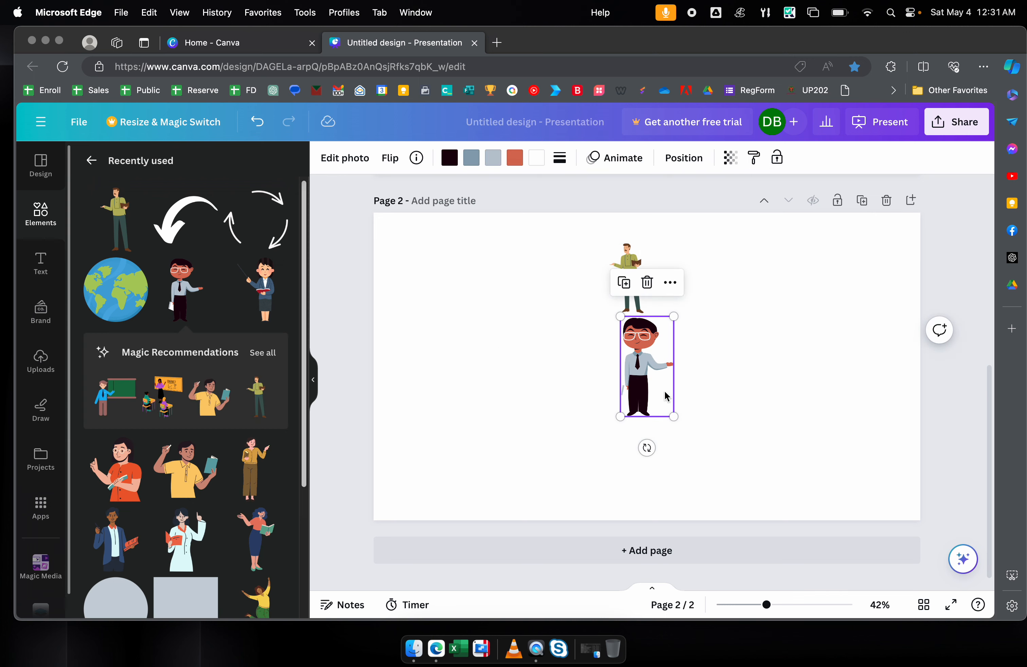
drag(652, 384, 732, 360)
click(265, 299)
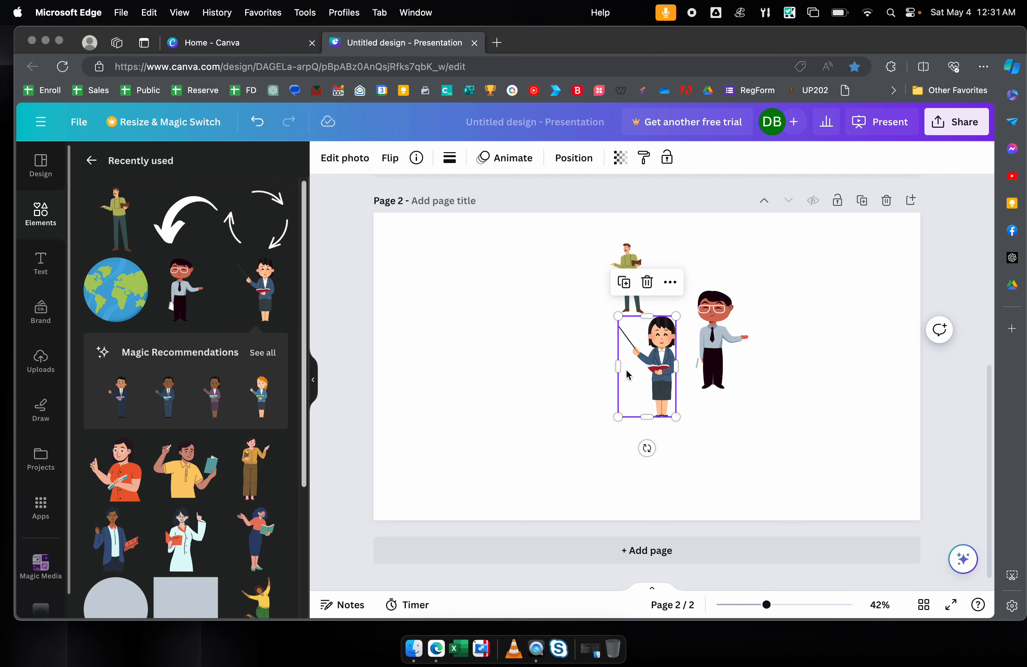
drag(639, 362, 562, 351)
click(118, 480)
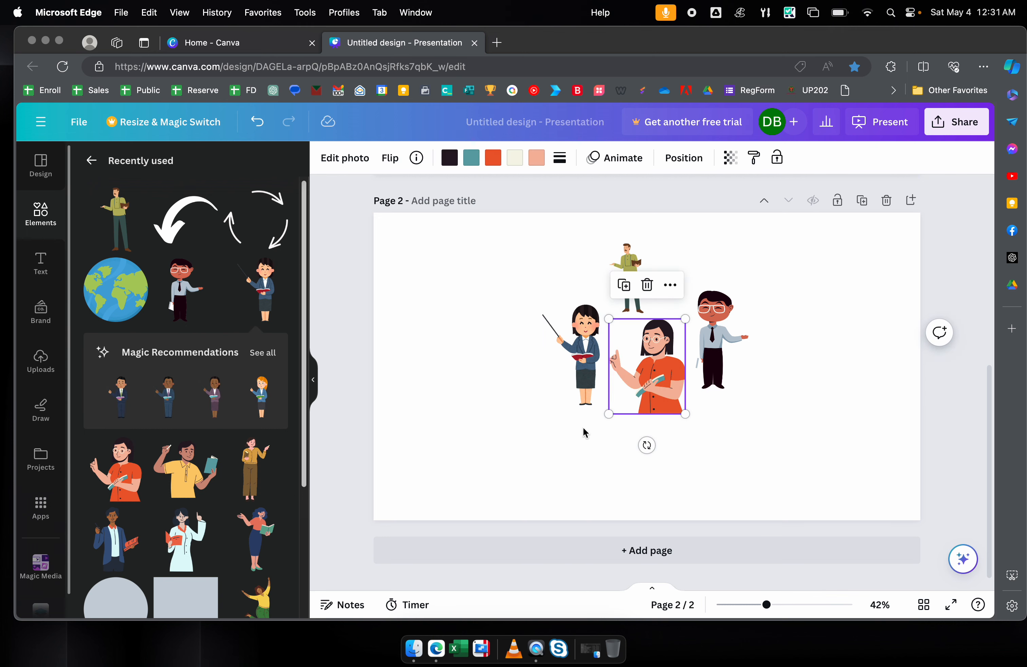
drag(631, 401, 439, 380)
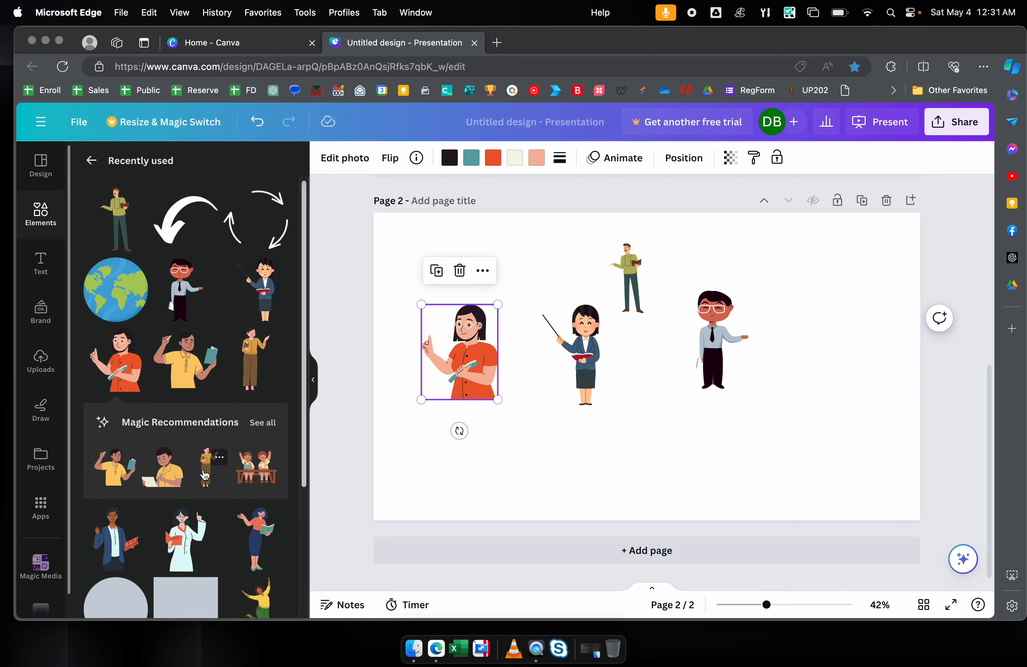
- Add the white-coat woman, blue-skirt book woman and blue-suit man, placing the suited man below
click(203, 521)
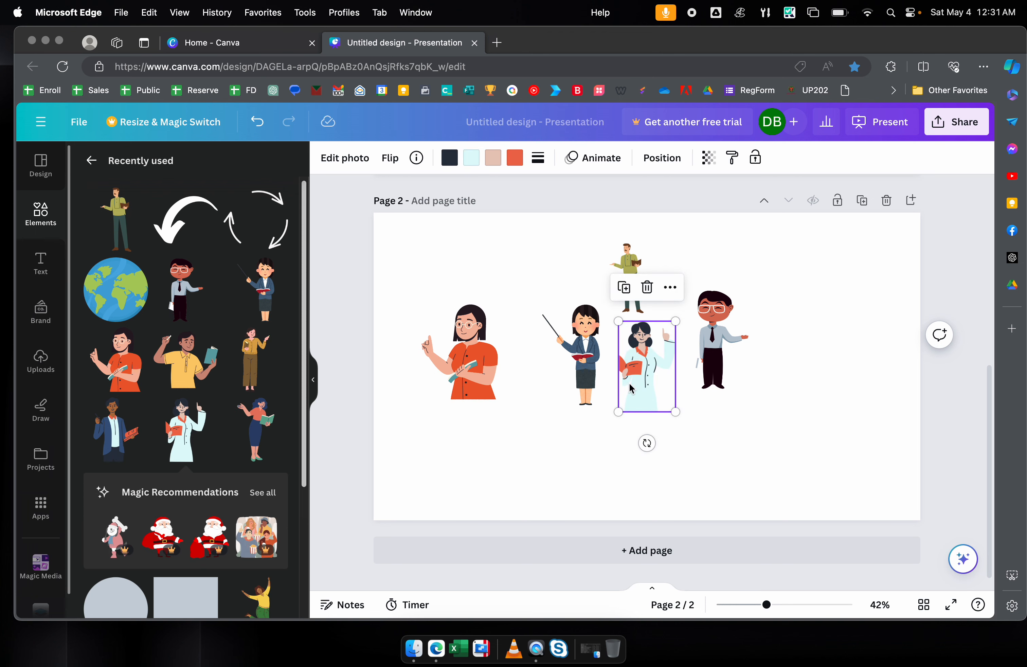
scroll(264, 546, down, 3)
scroll(238, 445, up, 3)
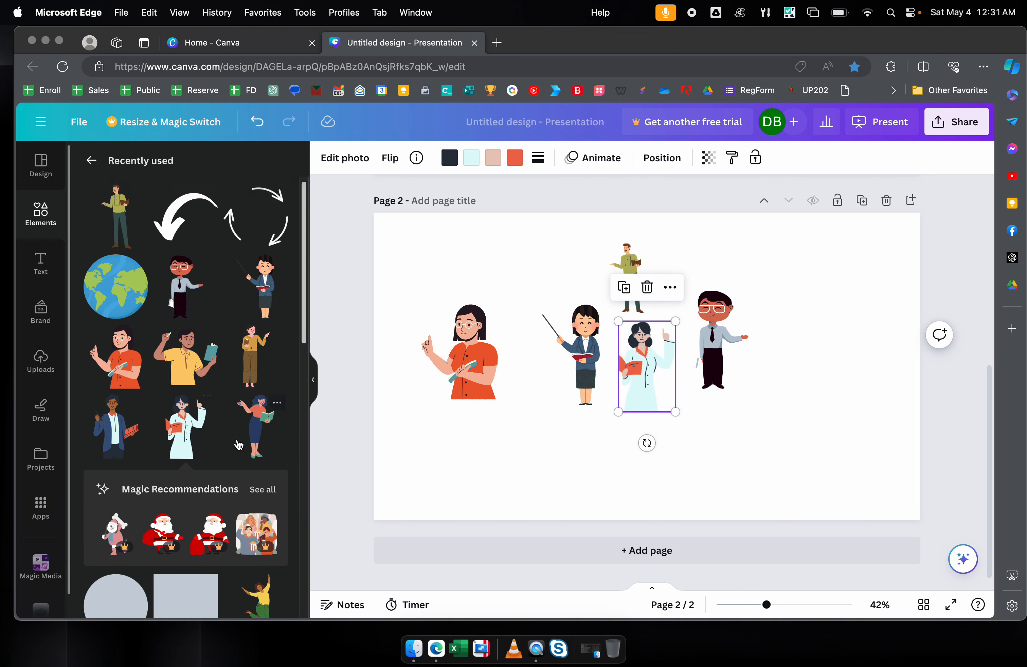
click(258, 435)
drag(654, 377, 755, 416)
click(121, 435)
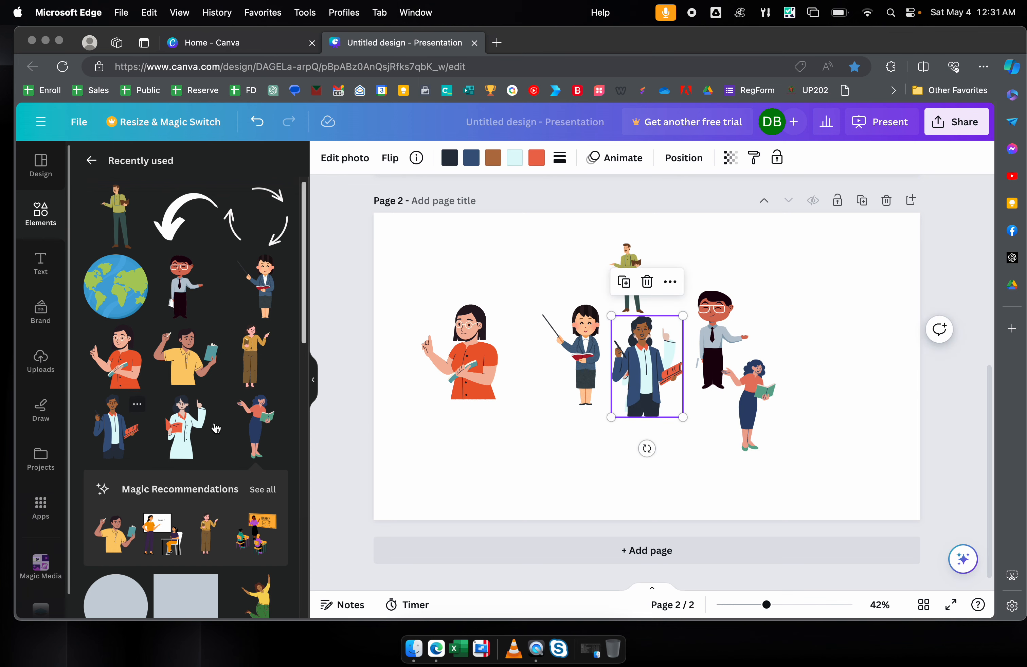
drag(647, 369, 495, 429)
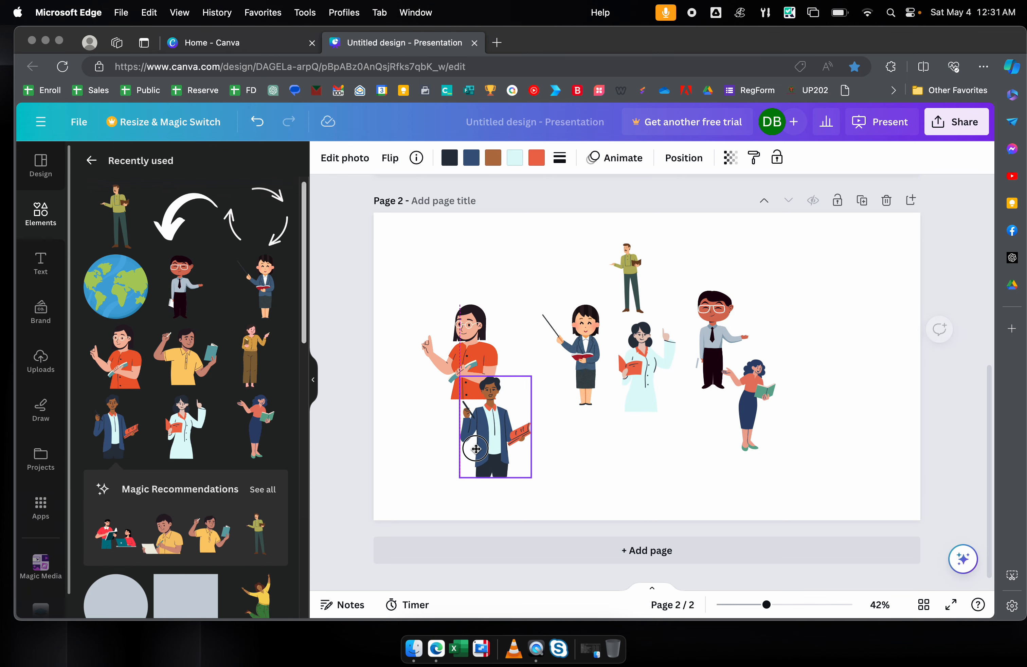
- Add the olive-outfit woman beside the glasses man and a smaller yellow-shirt man up-right
click(262, 372)
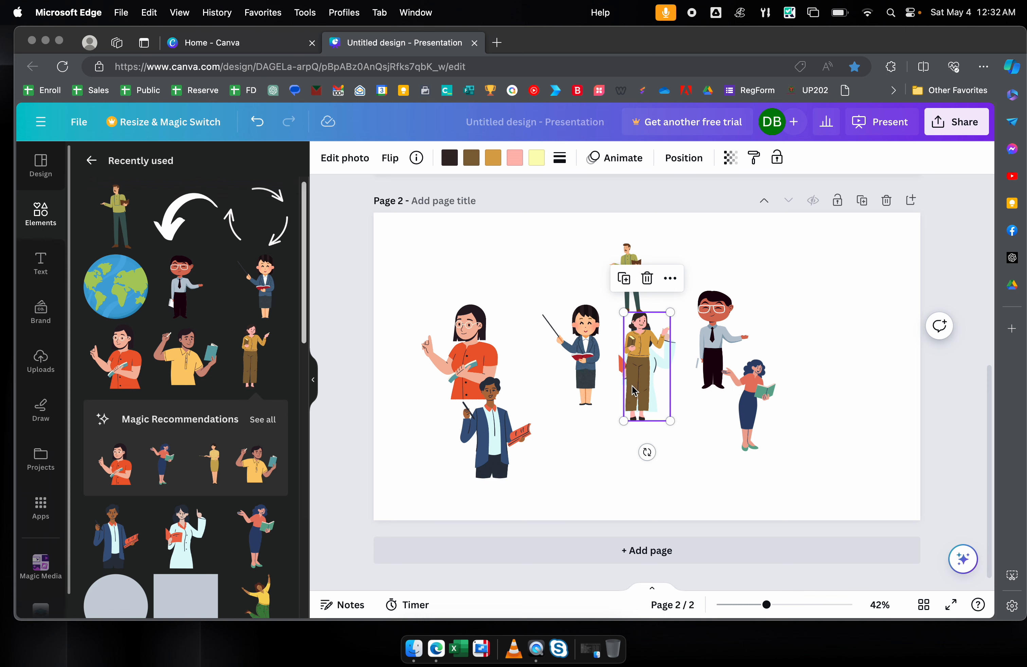
drag(632, 390, 751, 356)
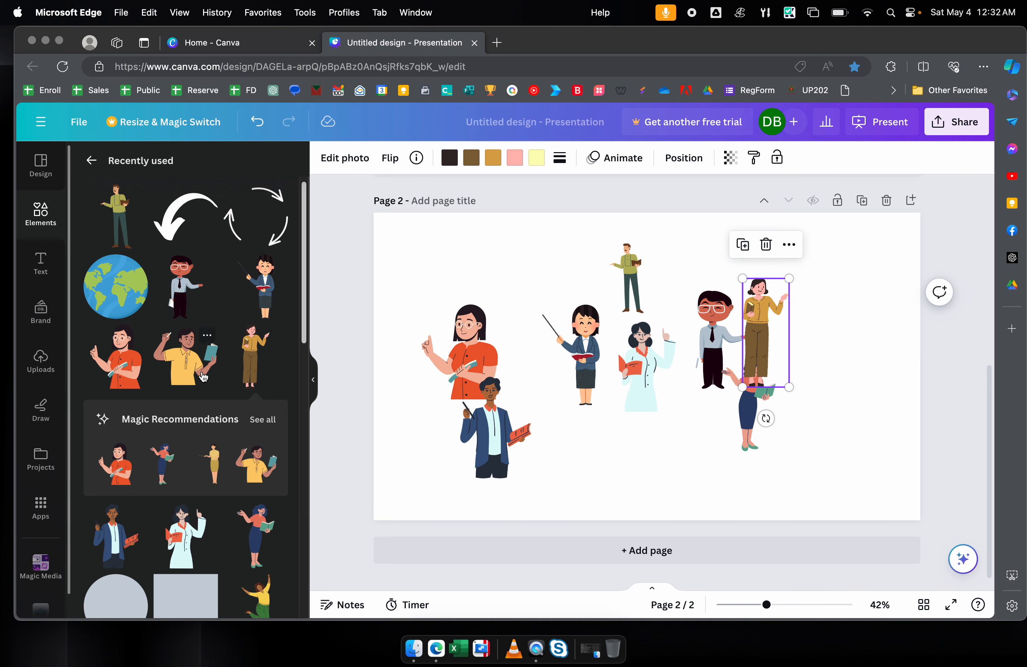
click(204, 378)
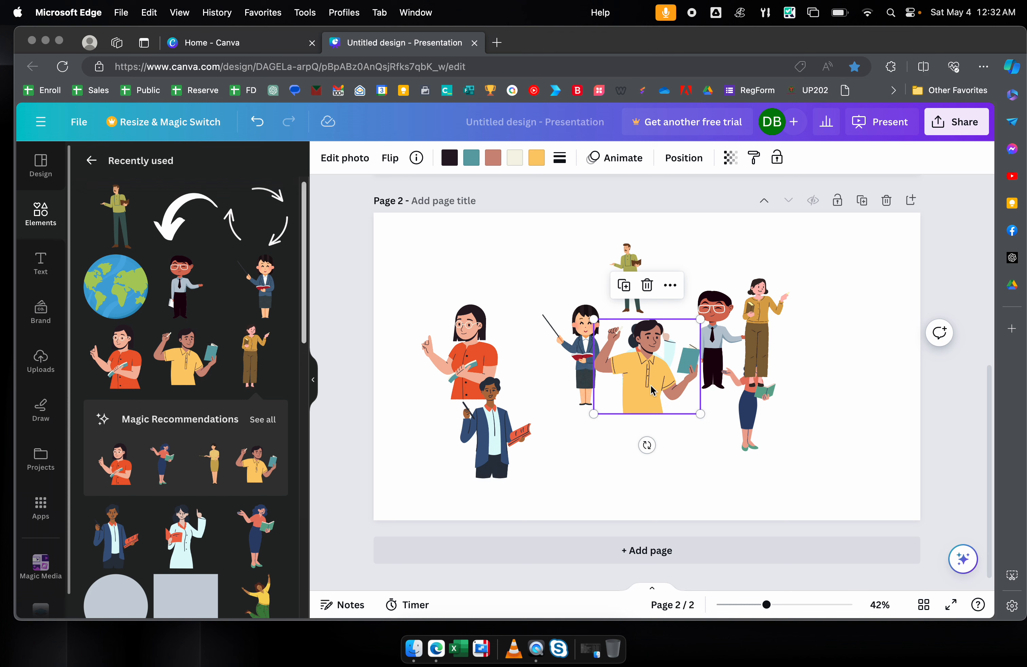
drag(654, 368, 806, 296)
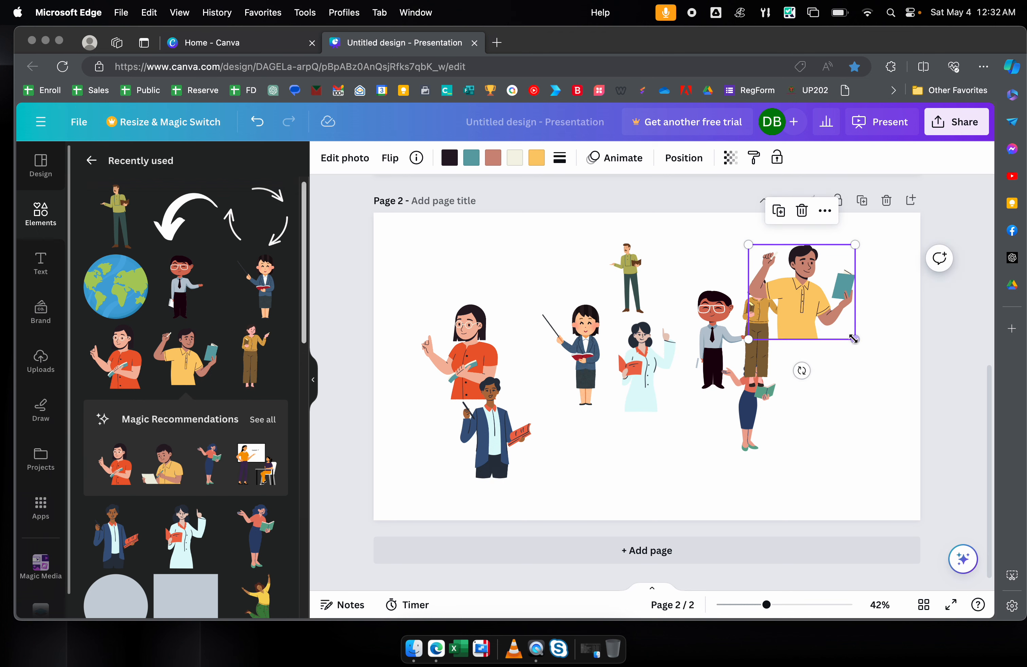
drag(856, 340, 824, 283)
- Move the pointer teacher up-left and the white-coat woman to the far right
drag(582, 360, 543, 321)
drag(652, 342, 866, 358)
click(715, 338)
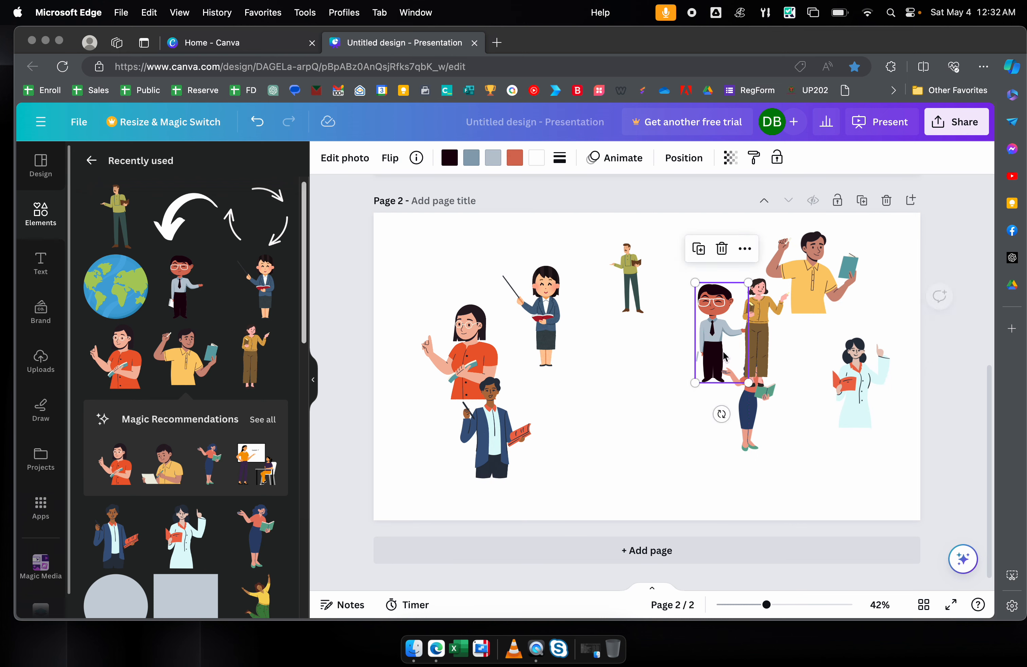
click(629, 403)
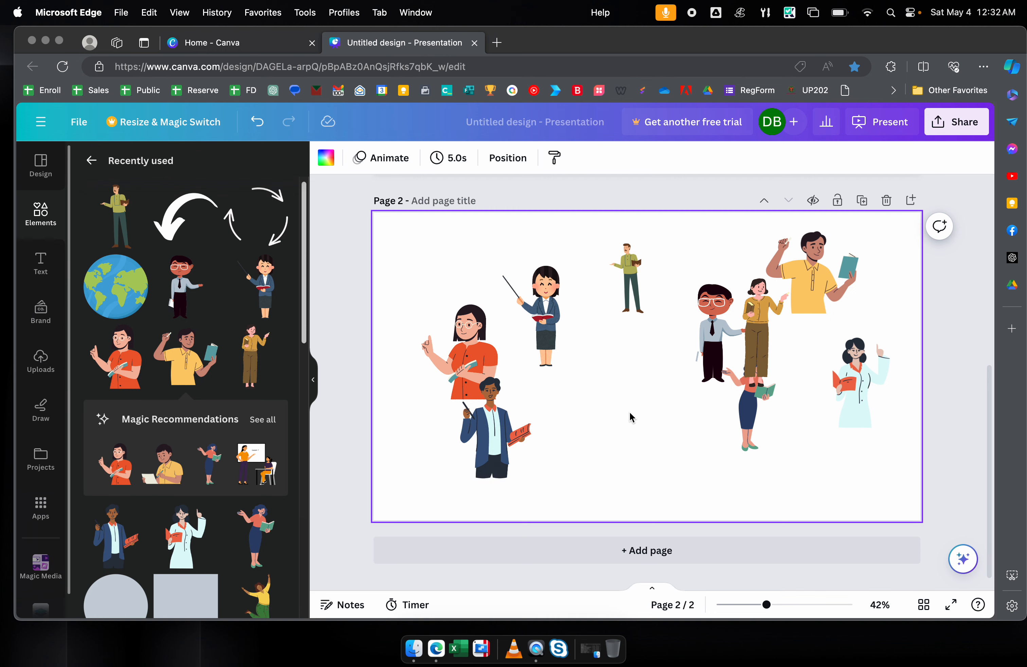
- Add a navy centre circle, delete the yellow-shirt man, and centre the green-shirt man above it
key(c)
click(690, 466)
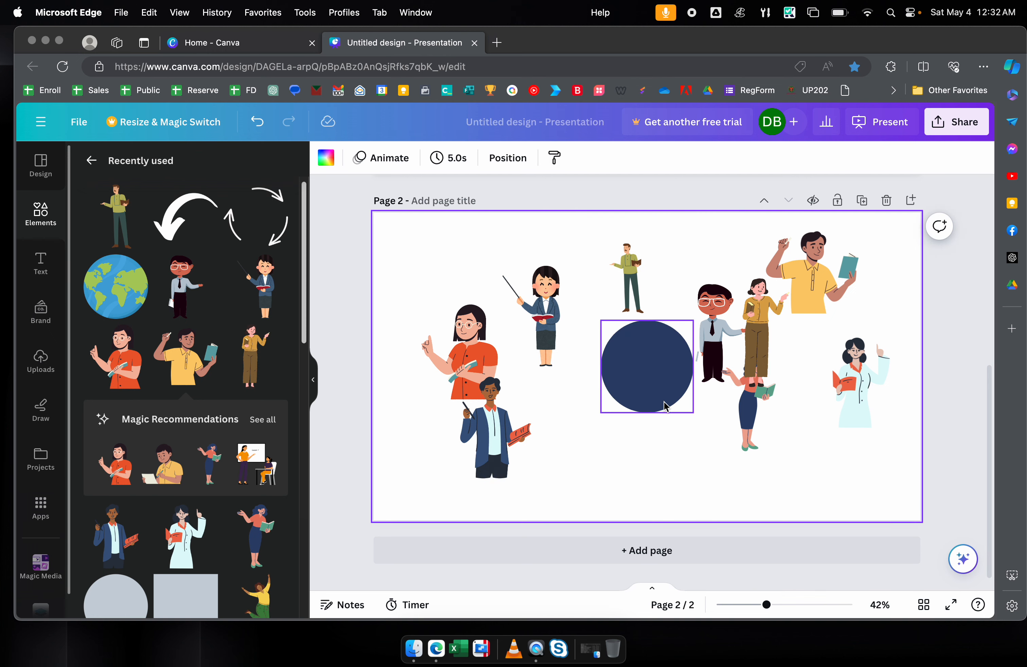
click(666, 399)
drag(665, 399, 659, 399)
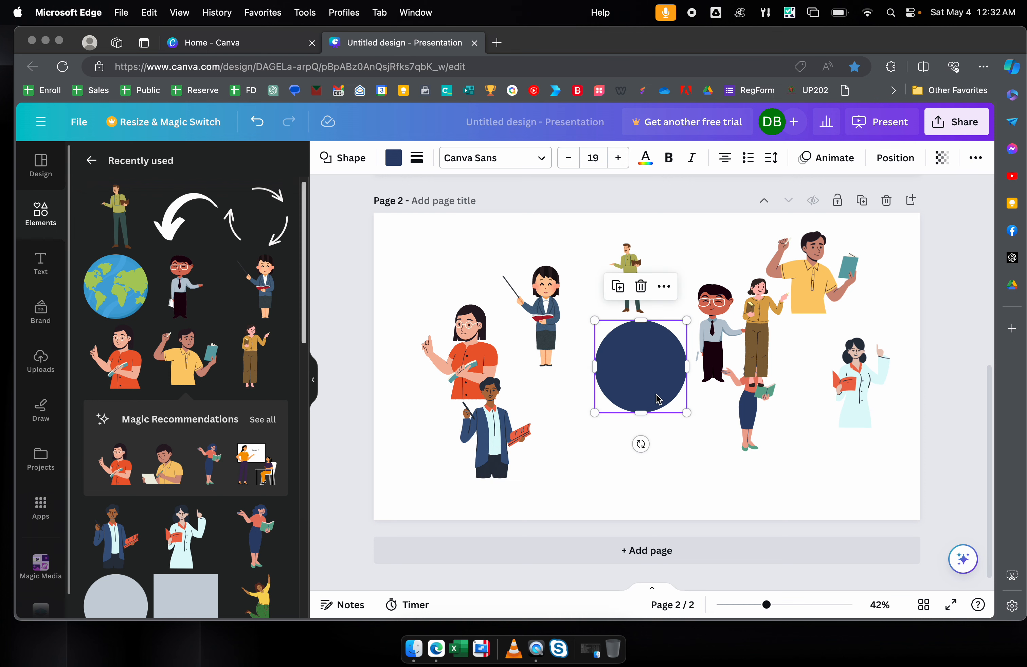
click(827, 293)
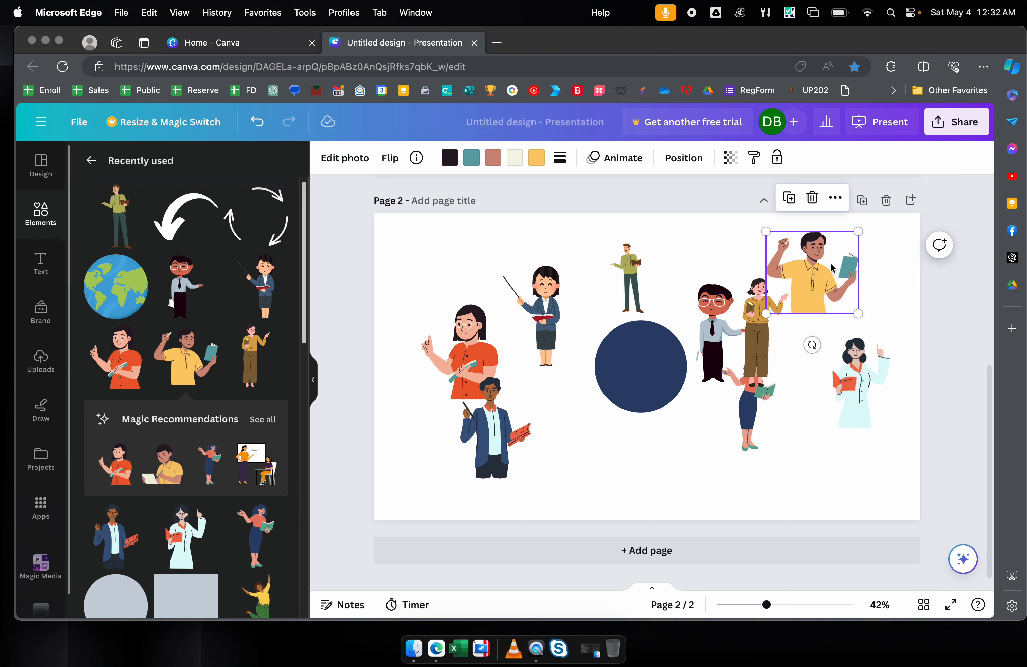
key(Delete)
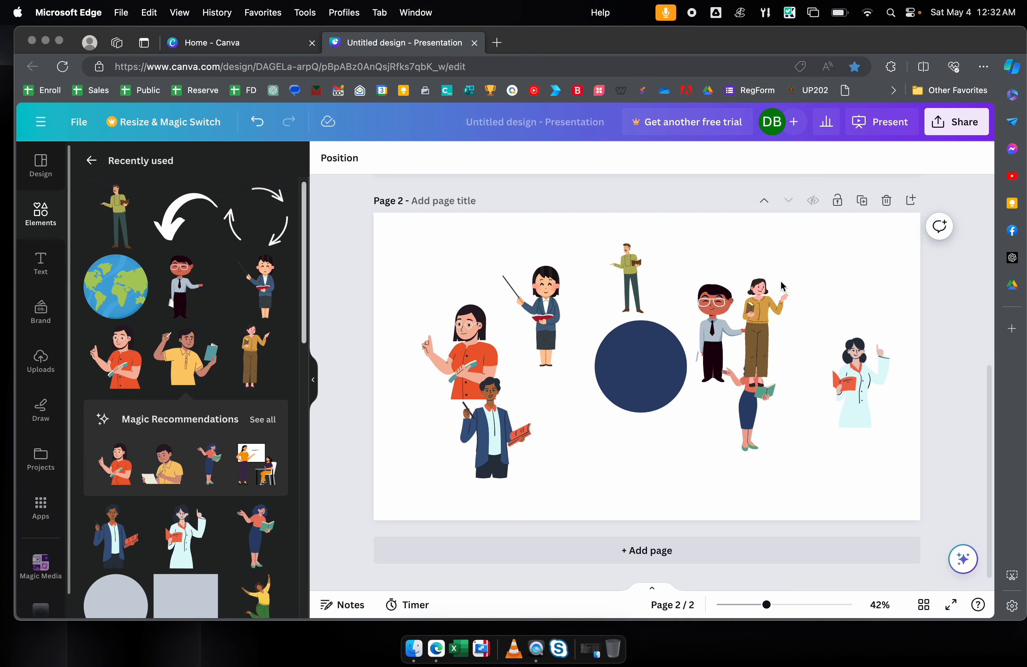
drag(632, 276, 644, 288)
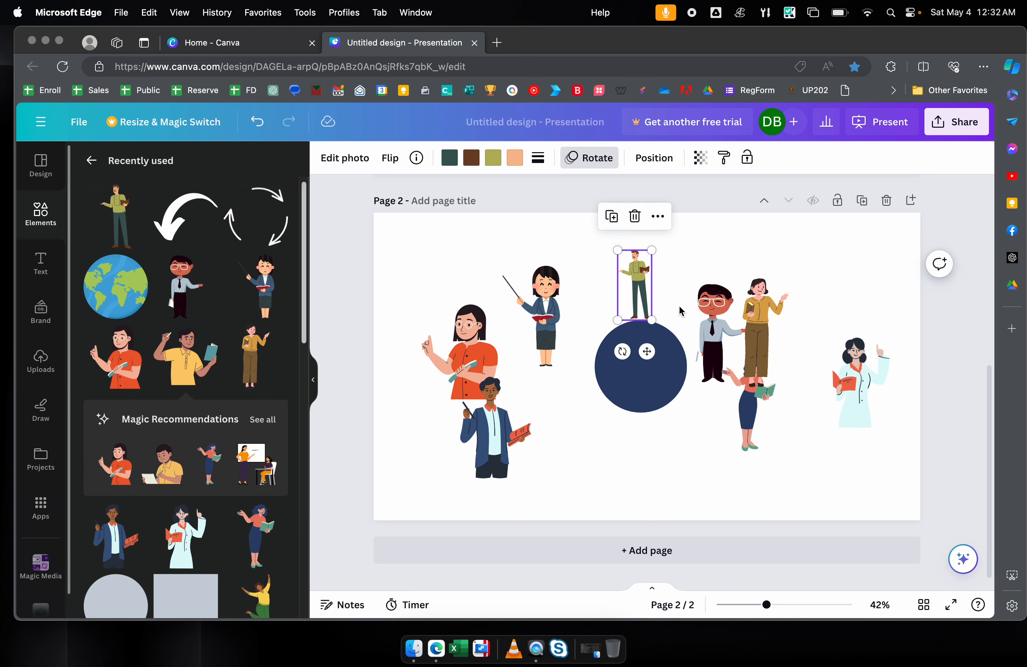
- Turn the book-holding woman upside down, shrink her, and place her beneath the circle
drag(749, 415, 683, 444)
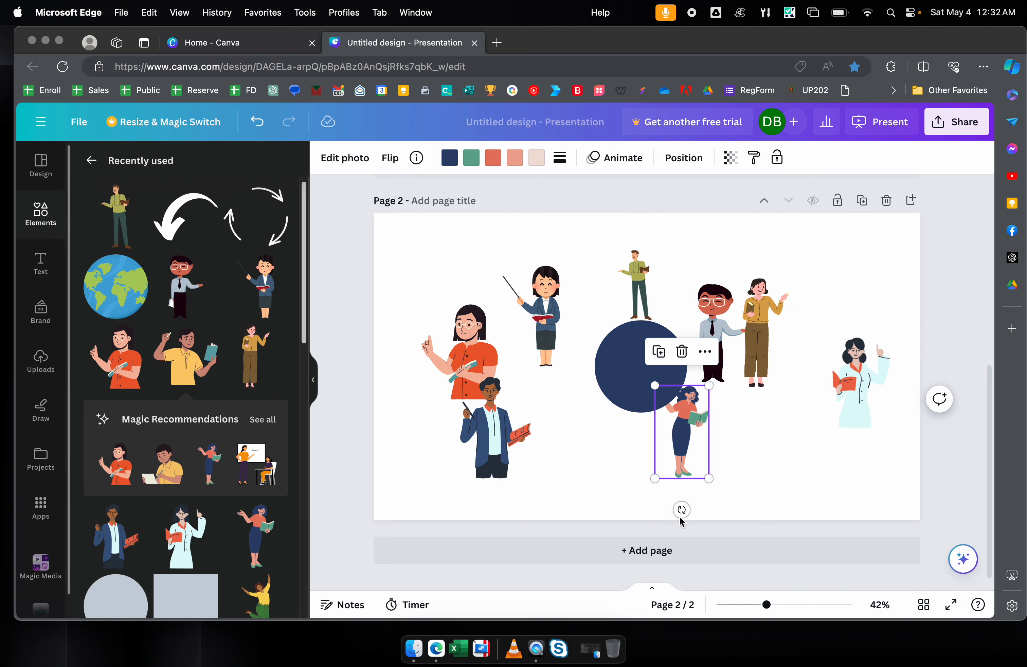
drag(681, 511, 687, 352)
drag(677, 420, 640, 447)
drag(671, 505, 659, 484)
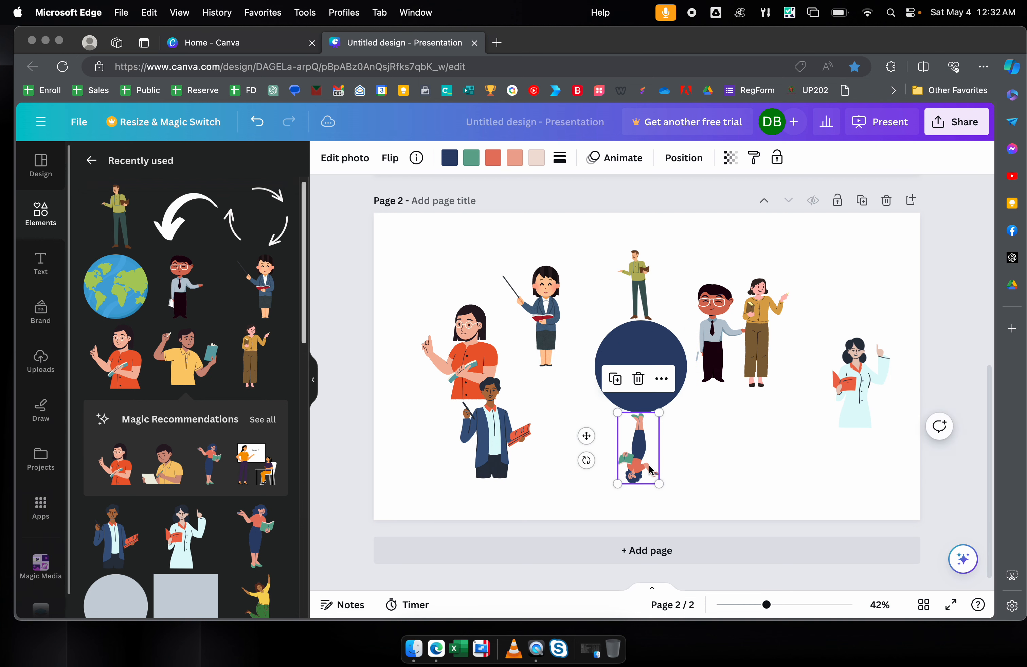
click(636, 283)
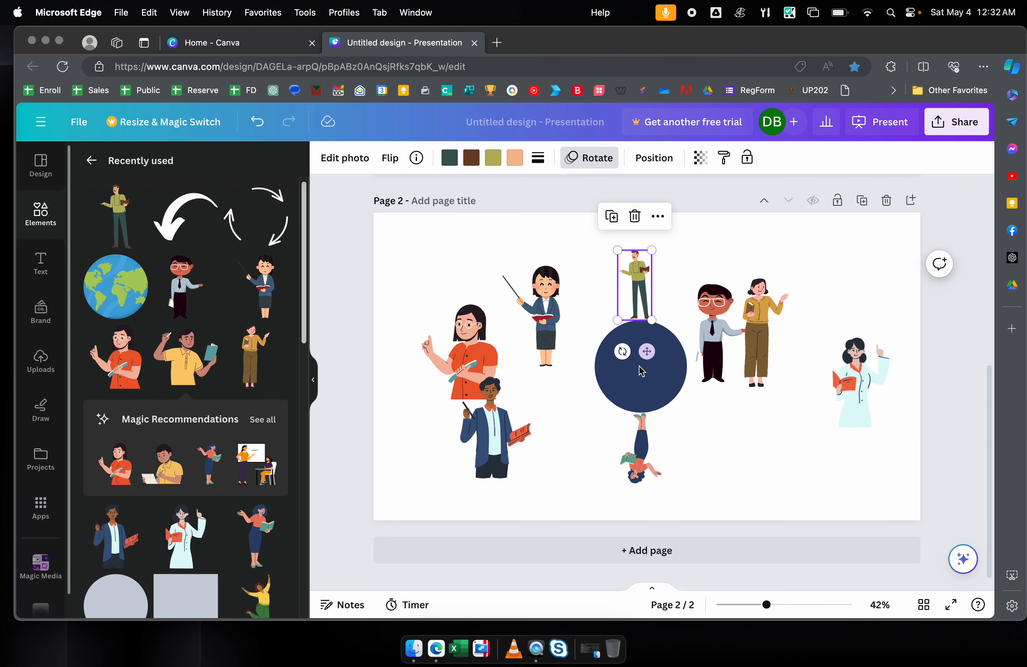
click(641, 422)
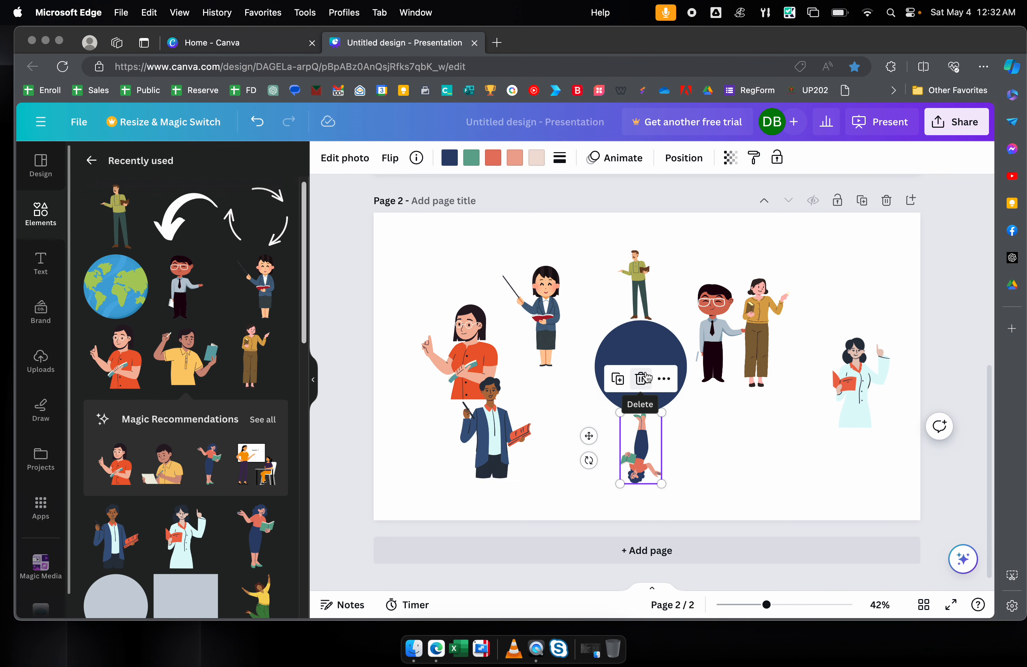
click(390, 239)
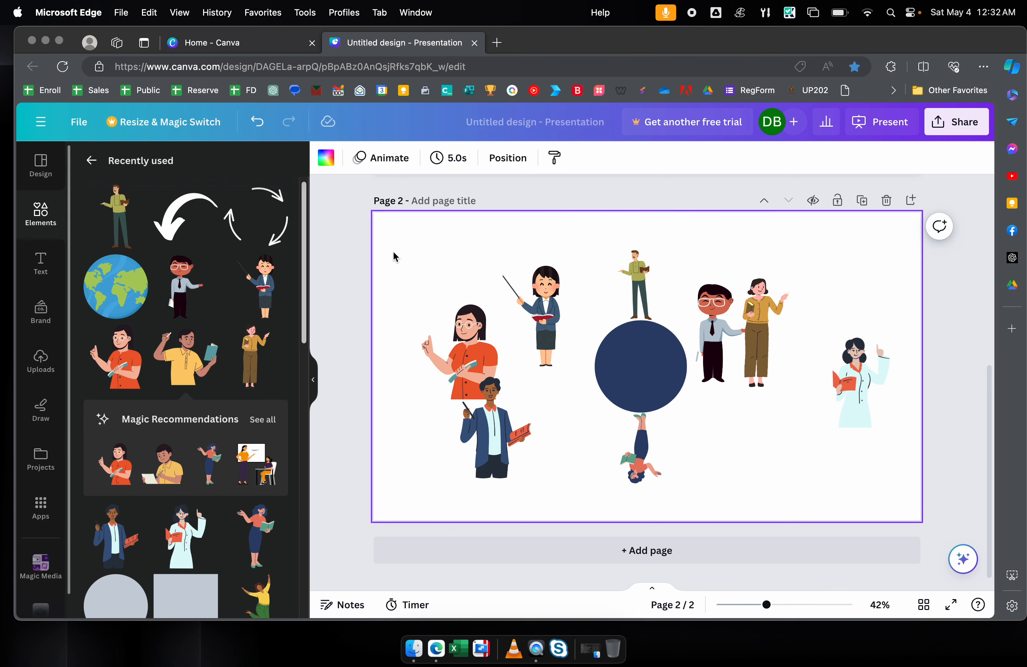
key(Tab)
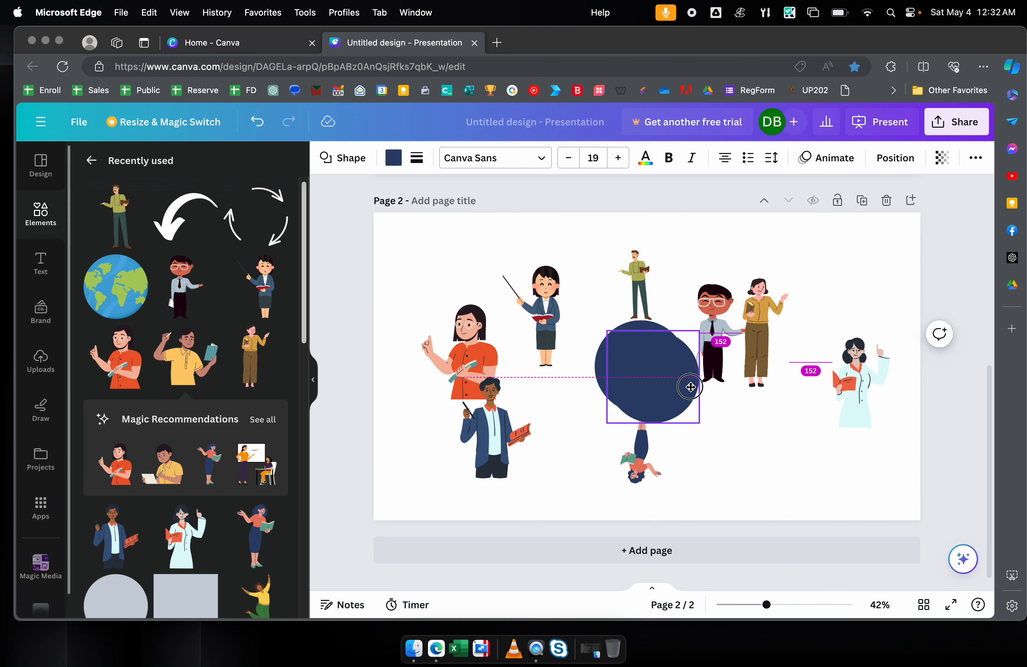
- Duplicate the navy circle and enlarge the copy to about 909 × 909, centred on the slide
drag(681, 380, 601, 301)
drag(621, 340, 783, 505)
drag(698, 417, 690, 410)
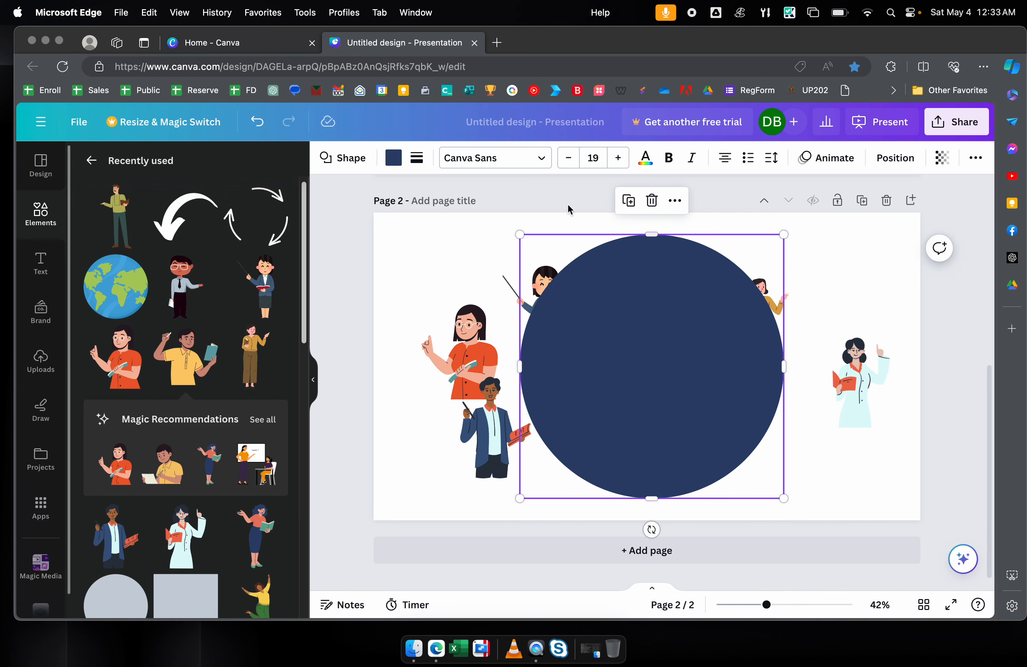
drag(688, 362, 667, 373)
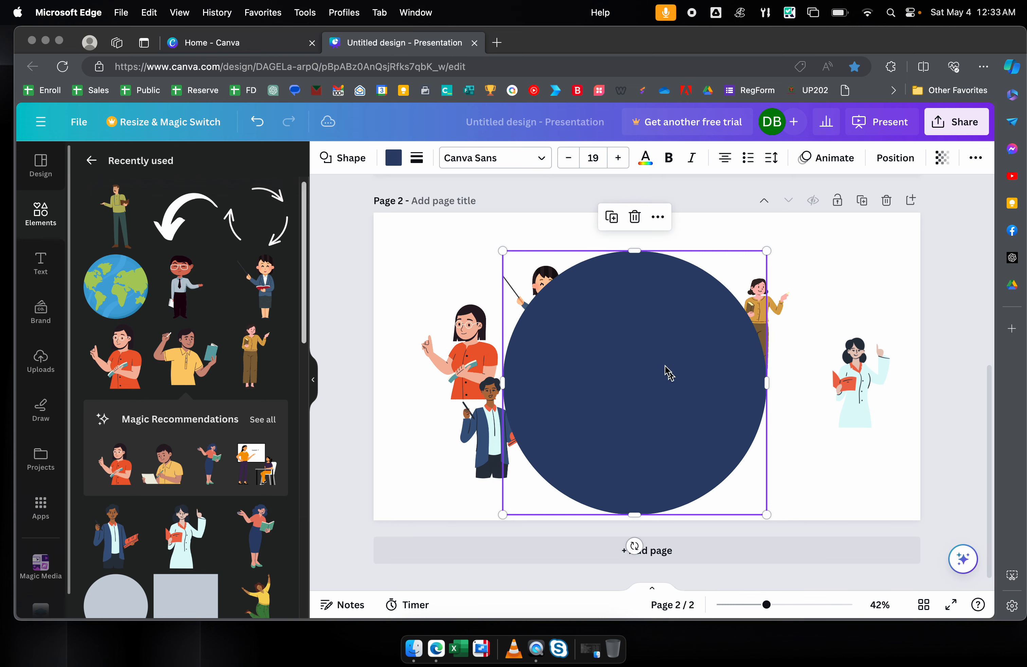
click(394, 159)
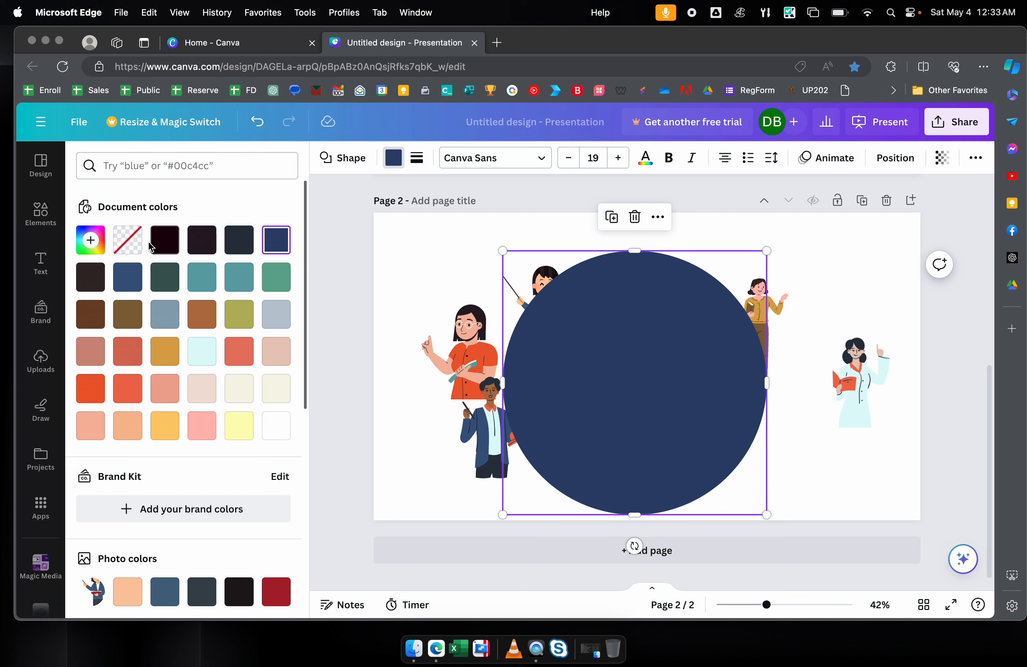
- Remove the large circle's fill and give it a solid black outline
click(128, 240)
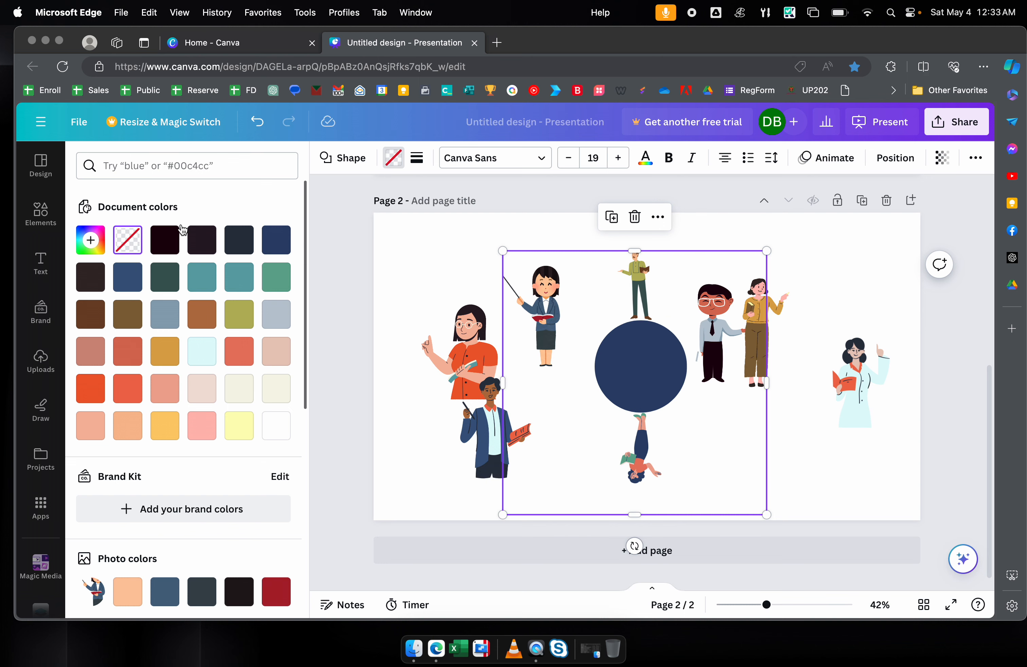
click(420, 159)
click(474, 202)
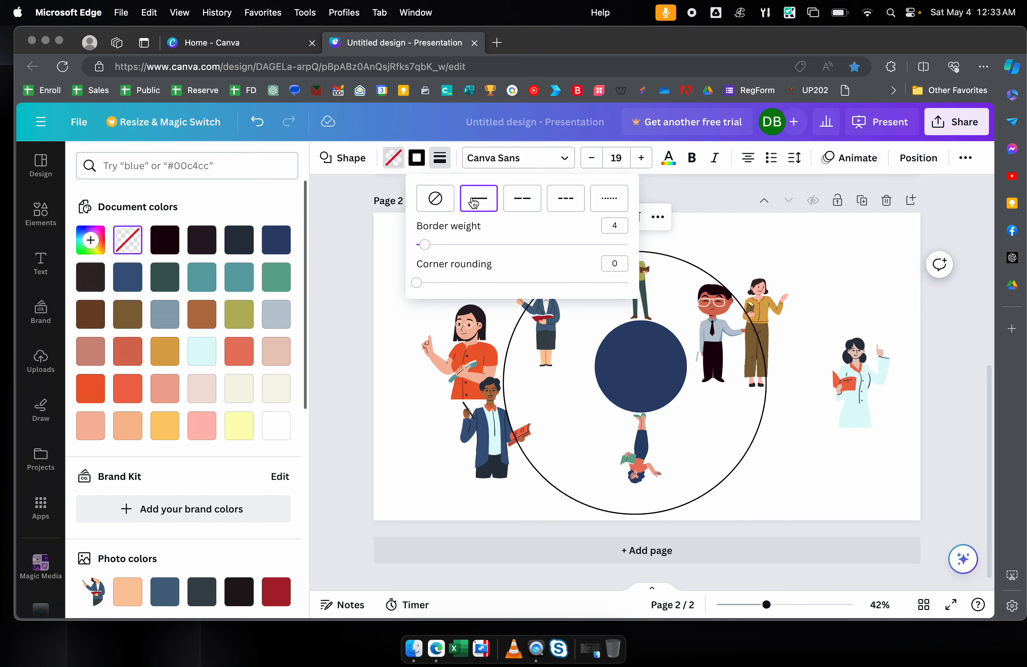
click(748, 427)
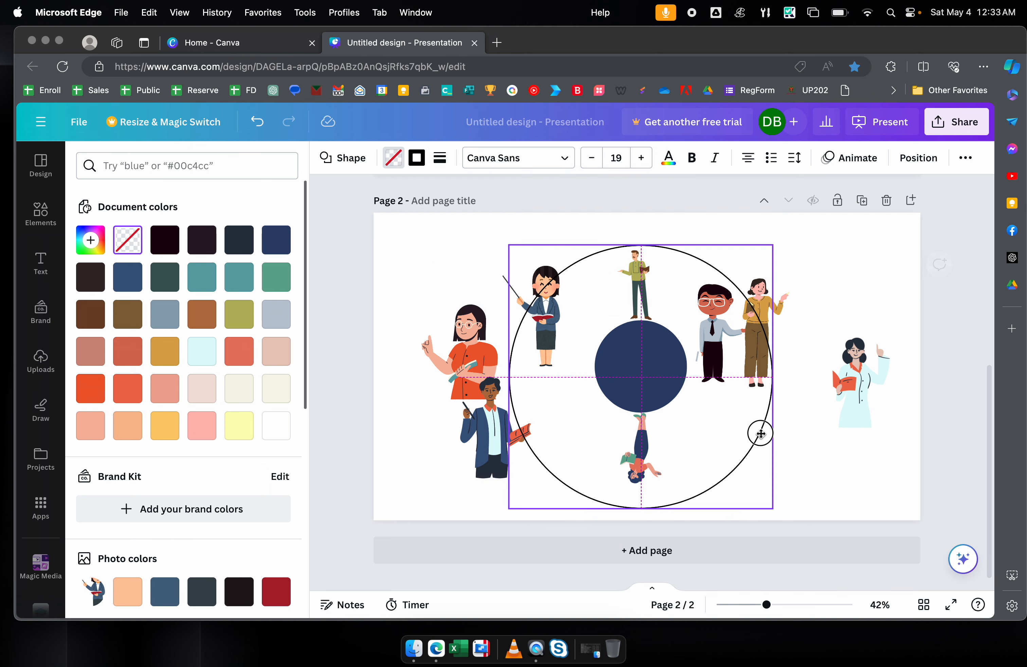
drag(761, 434, 762, 423)
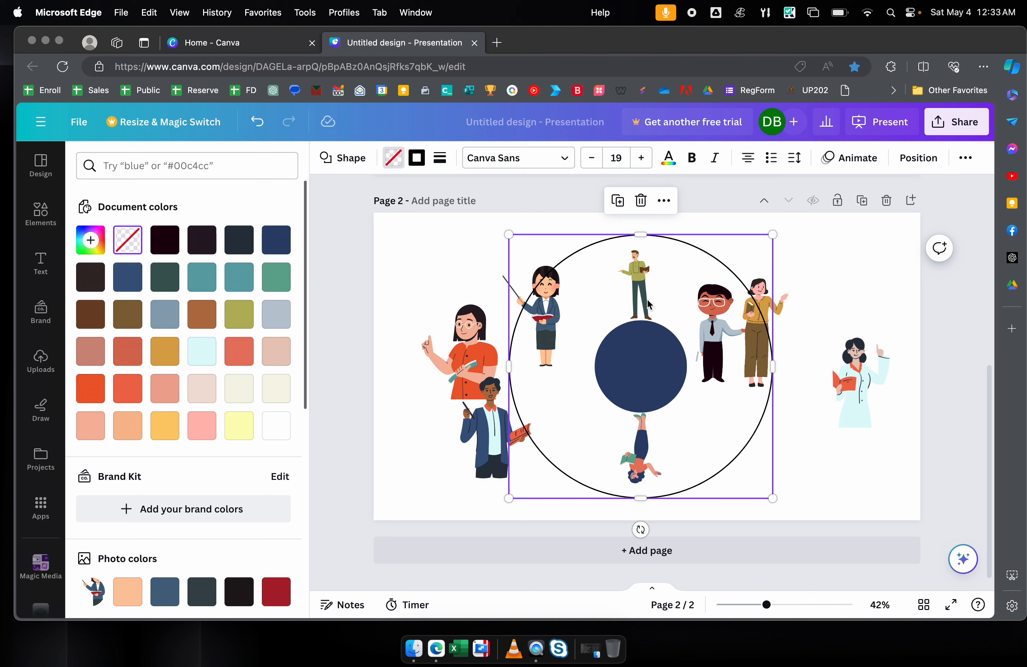
- Shrink the outline circle slightly and recentre it on the page
drag(773, 236, 758, 251)
drag(695, 283, 707, 275)
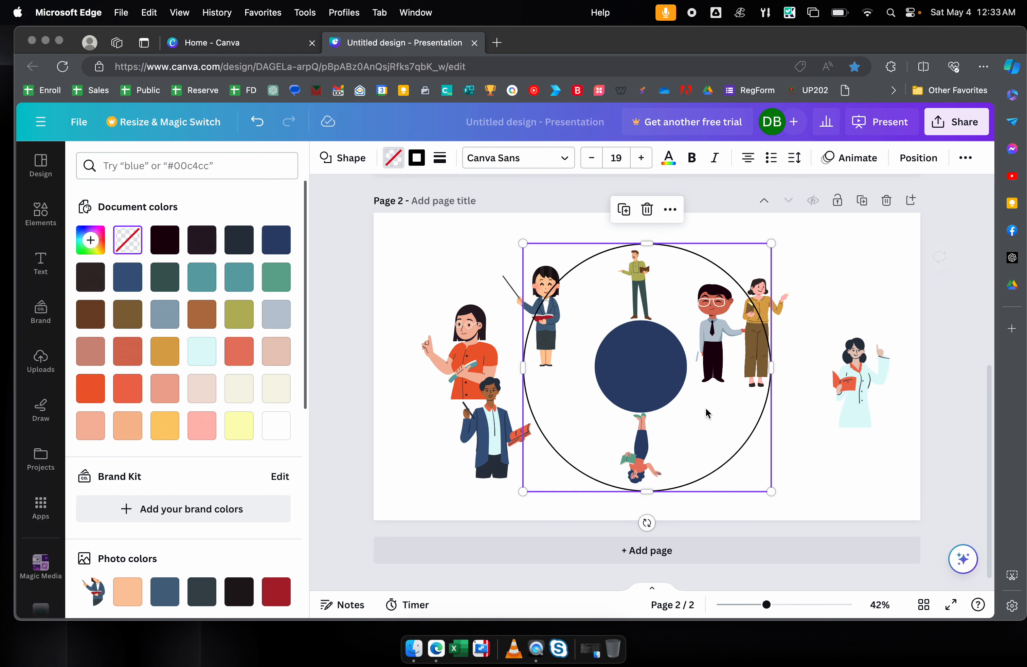
drag(746, 479, 739, 477)
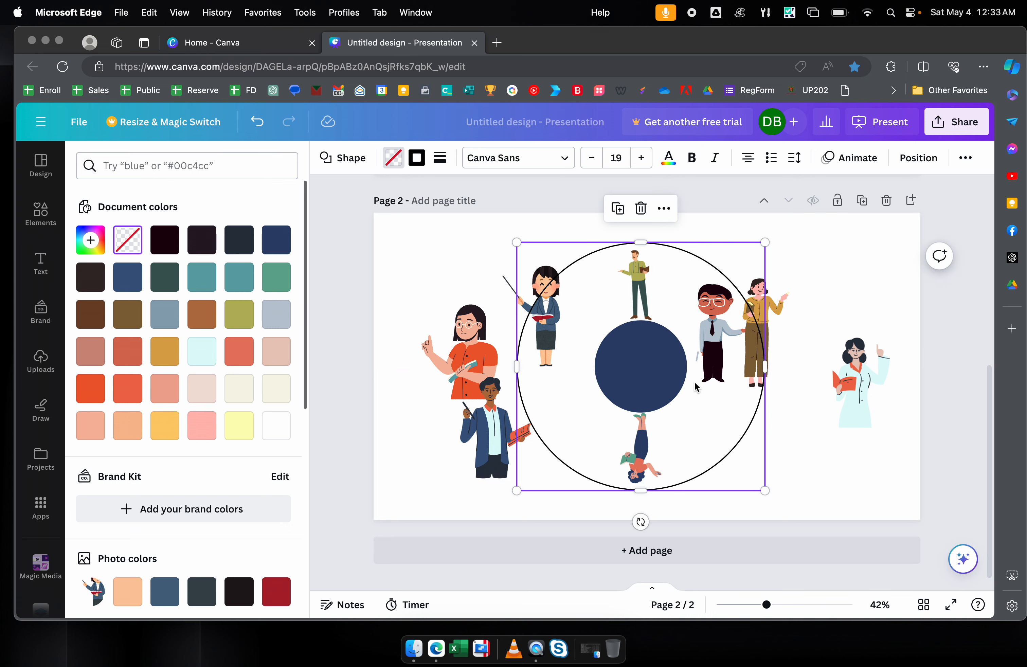
double_click(645, 282)
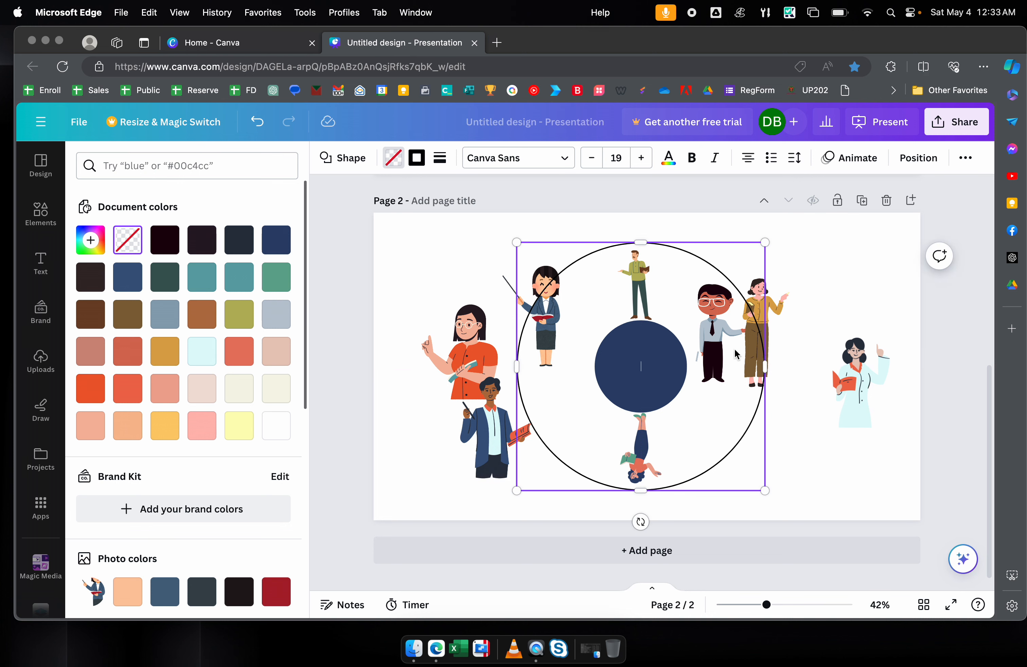
click(702, 255)
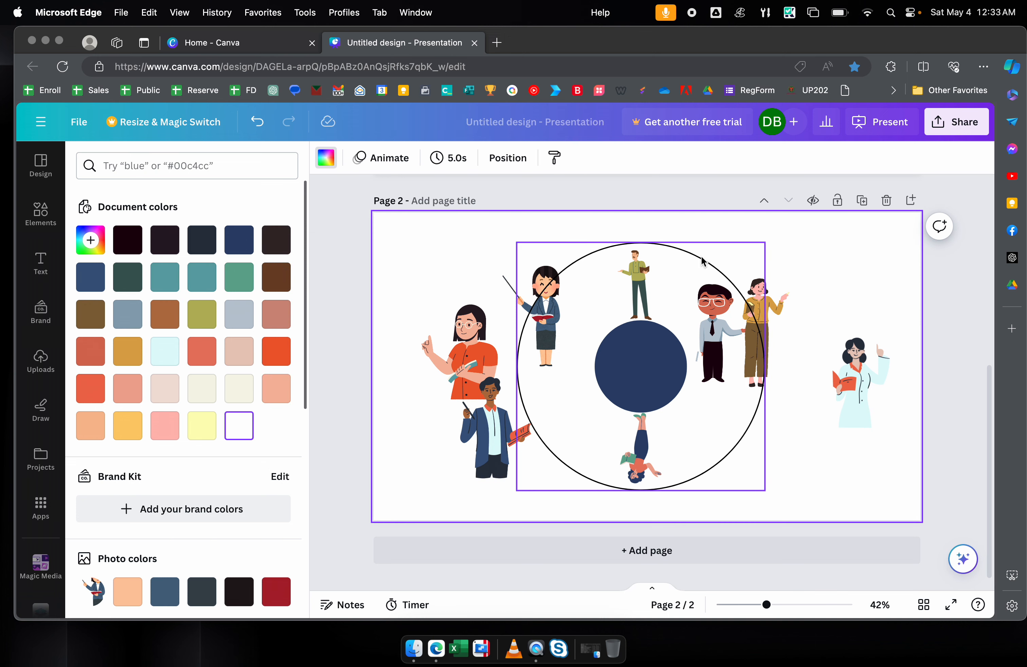
click(657, 351)
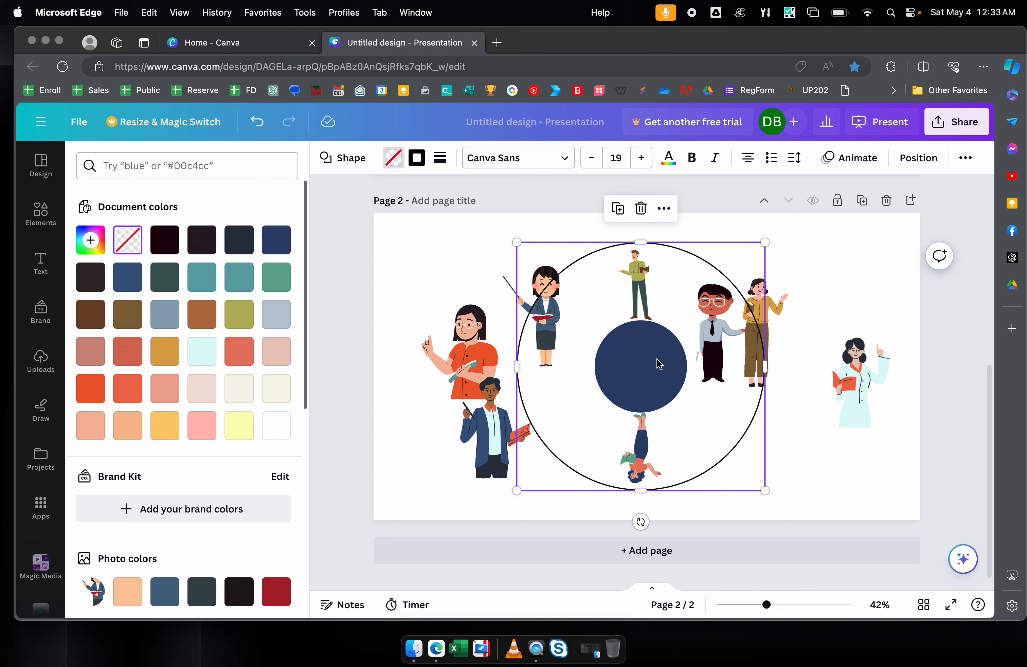
- Send the outline circle to the back with Layer > Send to back
right_click(680, 258)
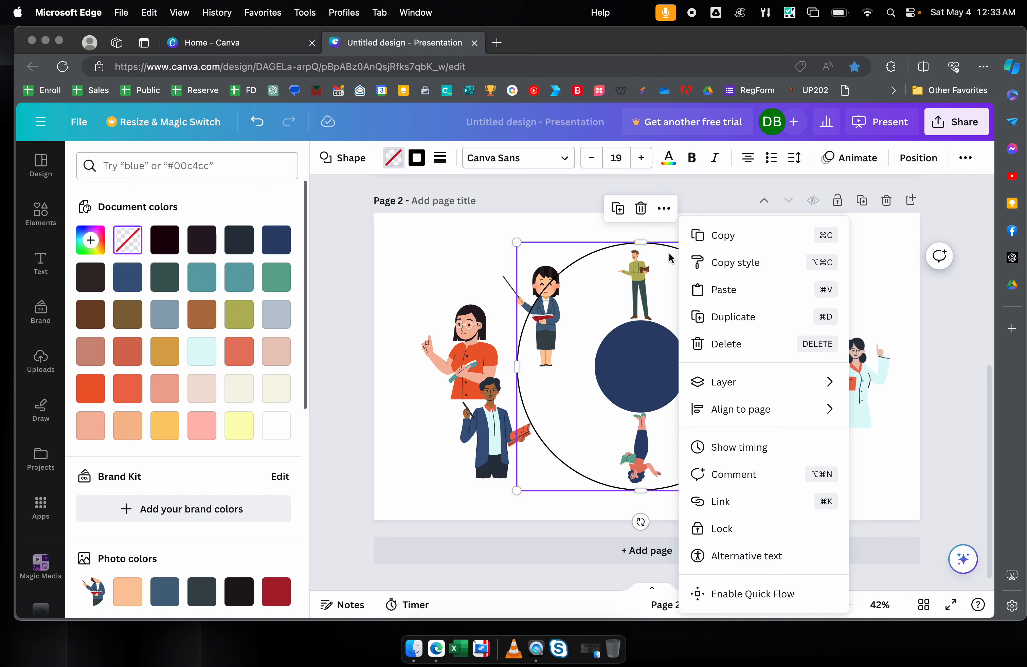
mouse_move(715, 380)
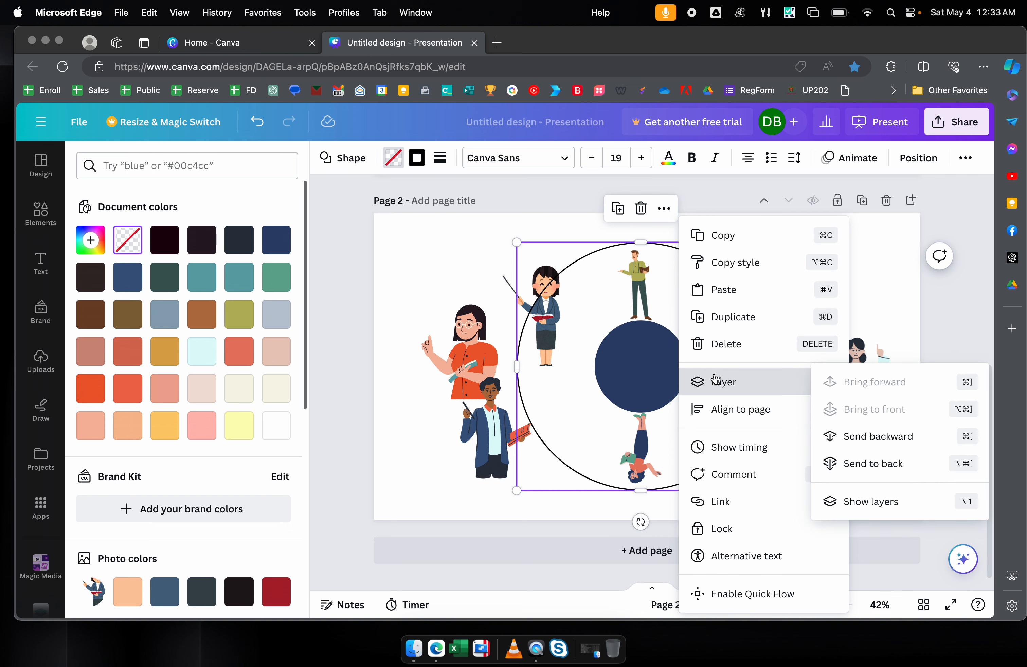
click(860, 467)
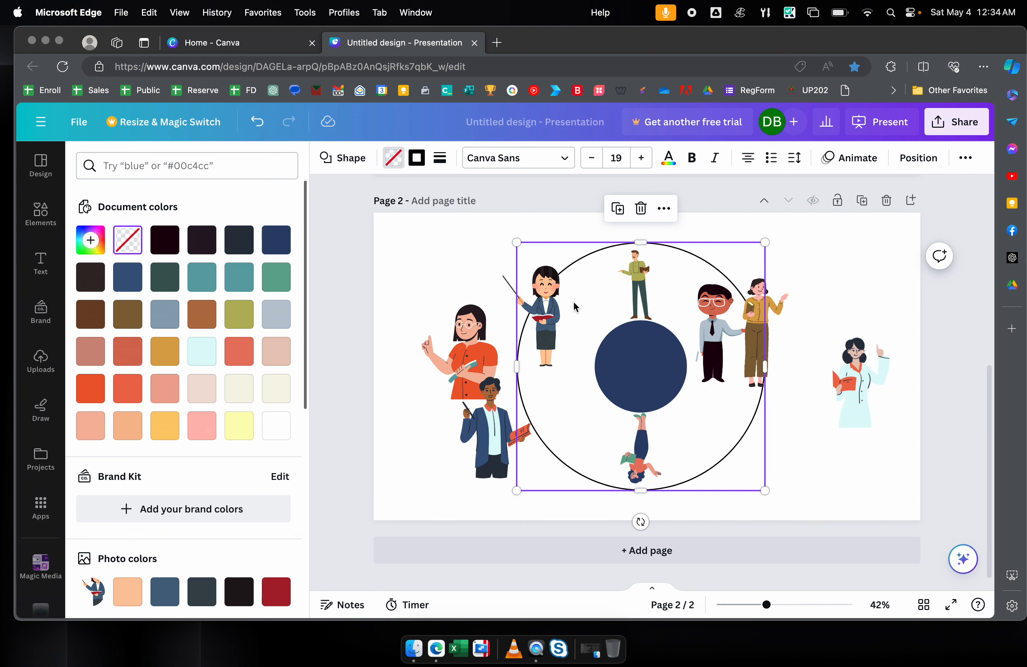
- Rotate the pointer teacher a quarter turn and resize the top, bottom and left figures
click(553, 302)
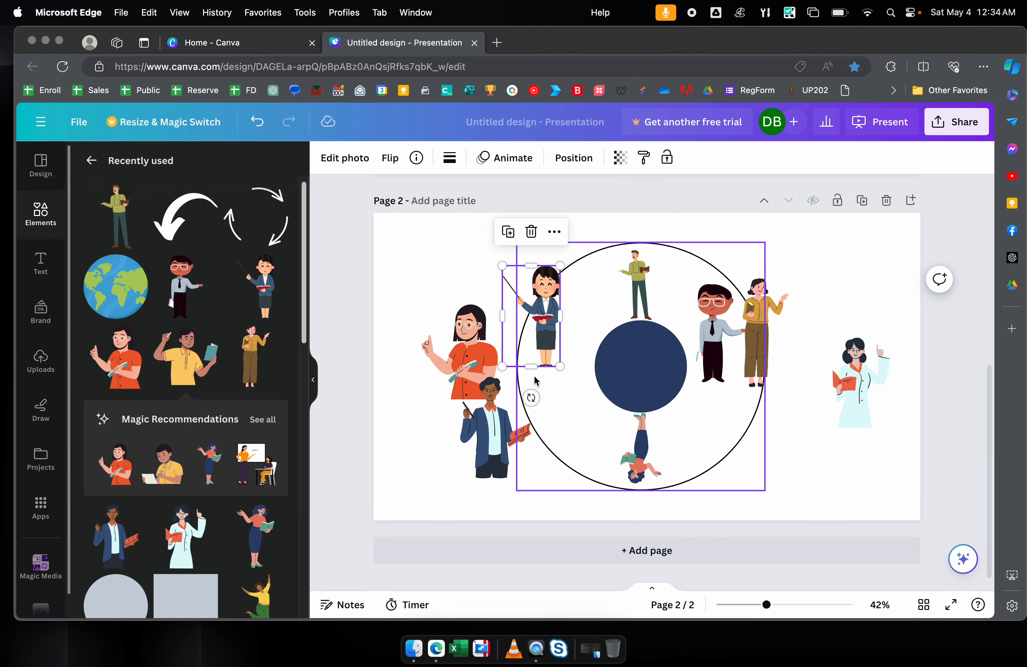
drag(532, 398, 613, 317)
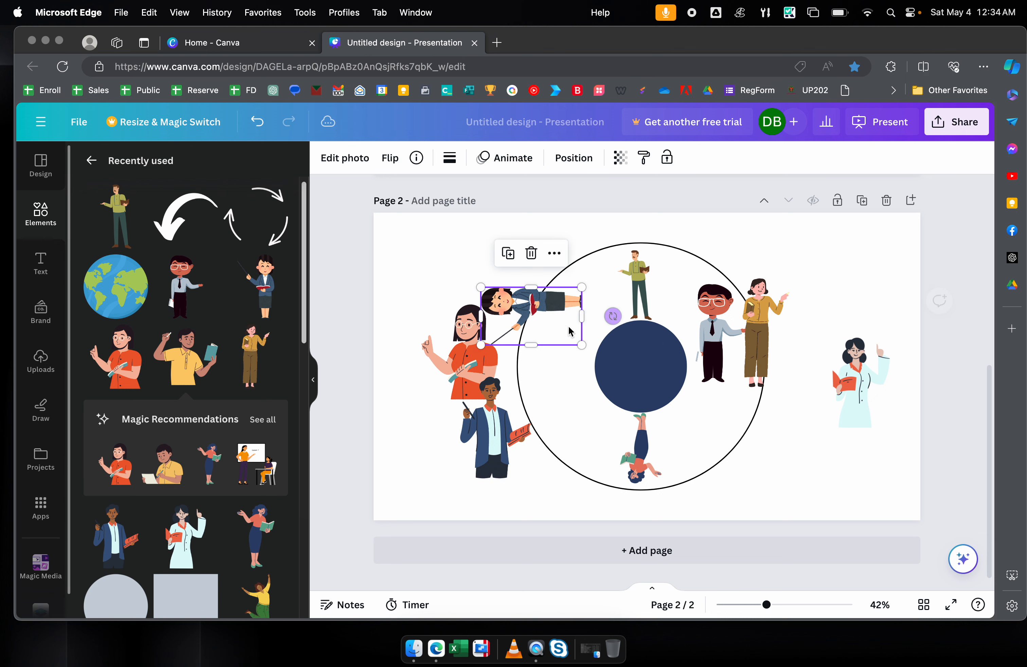
drag(550, 318, 576, 362)
click(649, 275)
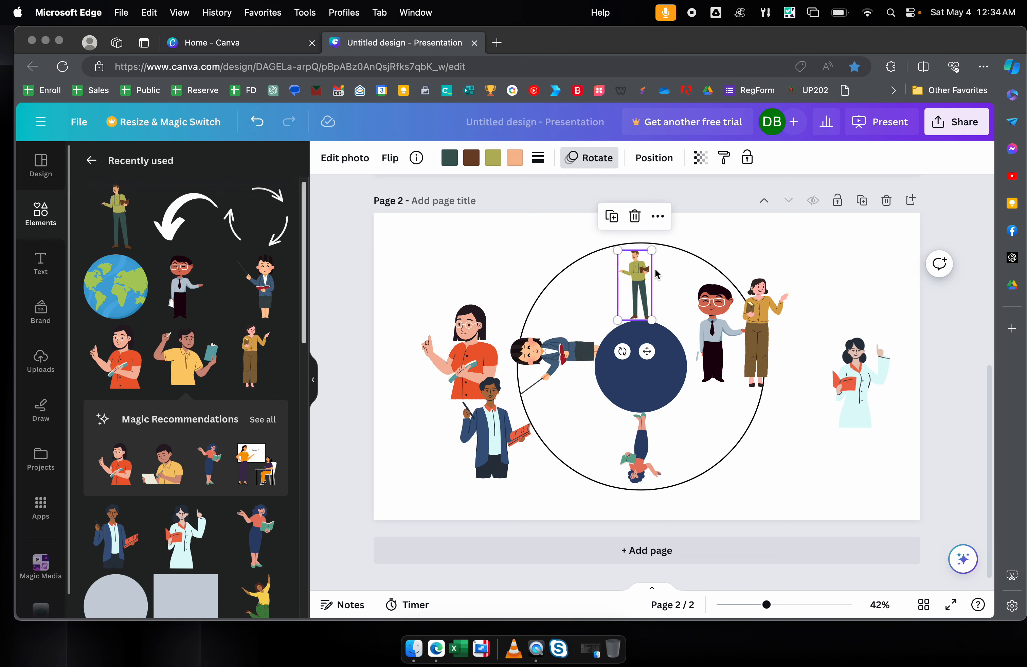
mouse_move(651, 253)
mouse_down()
mouse_move(656, 243)
mouse_move(647, 268)
mouse_up()
click(635, 474)
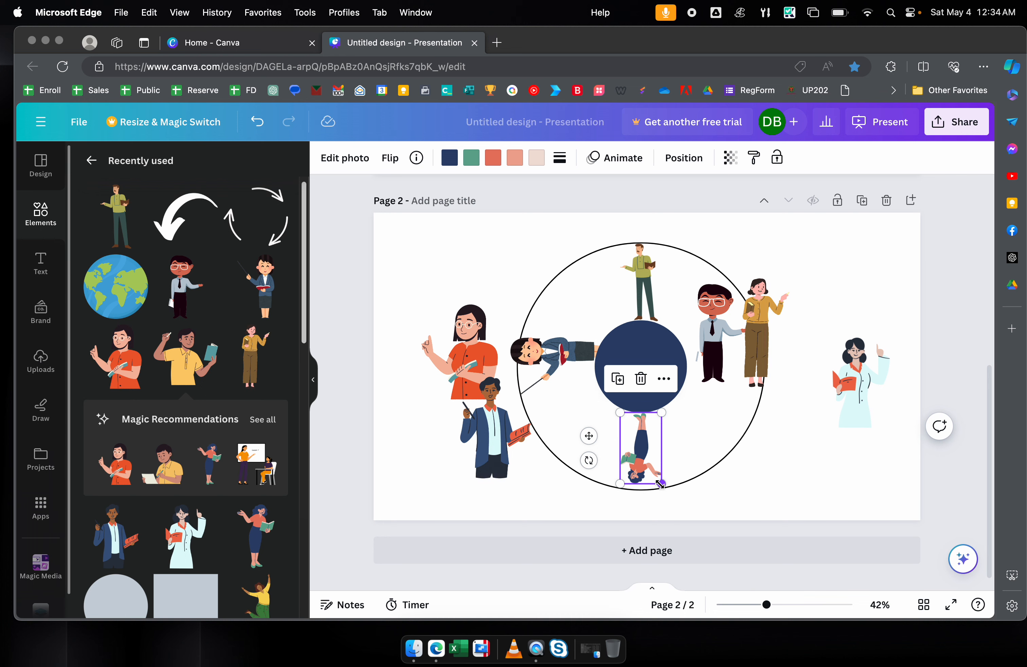
drag(660, 485, 665, 489)
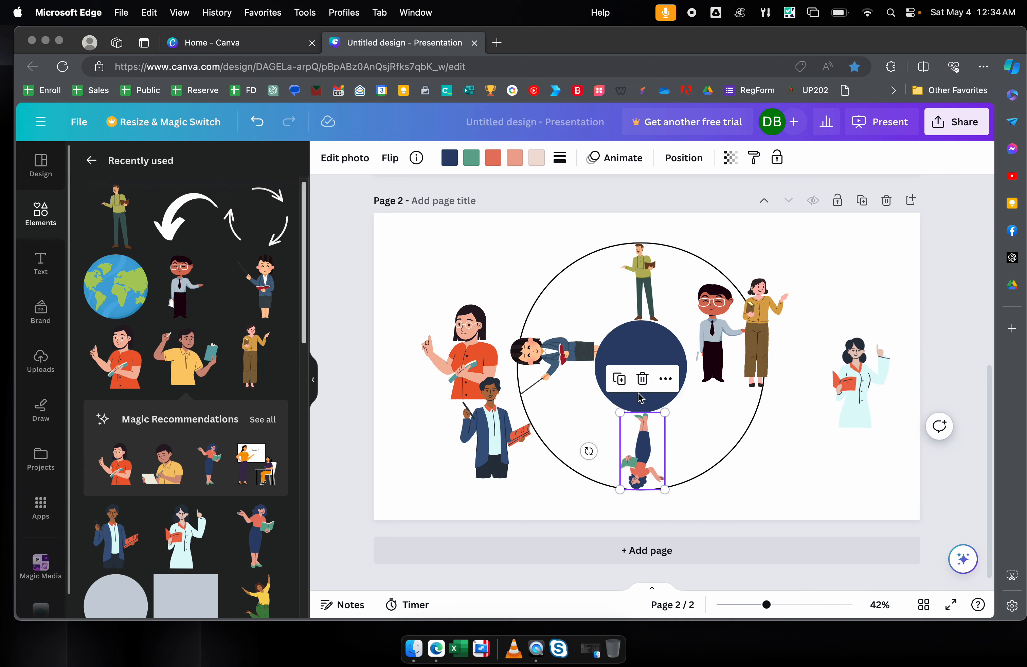
click(570, 366)
drag(512, 395, 595, 392)
- Turn the woman in yellow 90°, shrink her, and place her right of the circle
drag(715, 334, 799, 313)
click(770, 330)
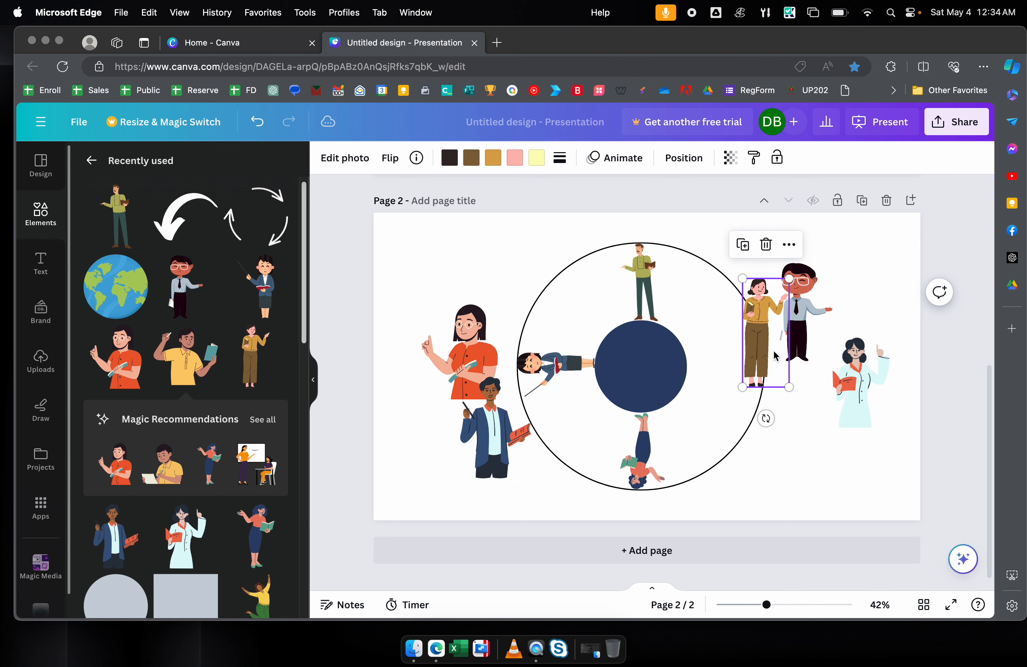
drag(766, 418, 700, 330)
drag(763, 328, 740, 368)
drag(797, 395, 765, 381)
- Shrink the man with glasses, tilt him to 30°, and set him in the upper-right ring
click(797, 325)
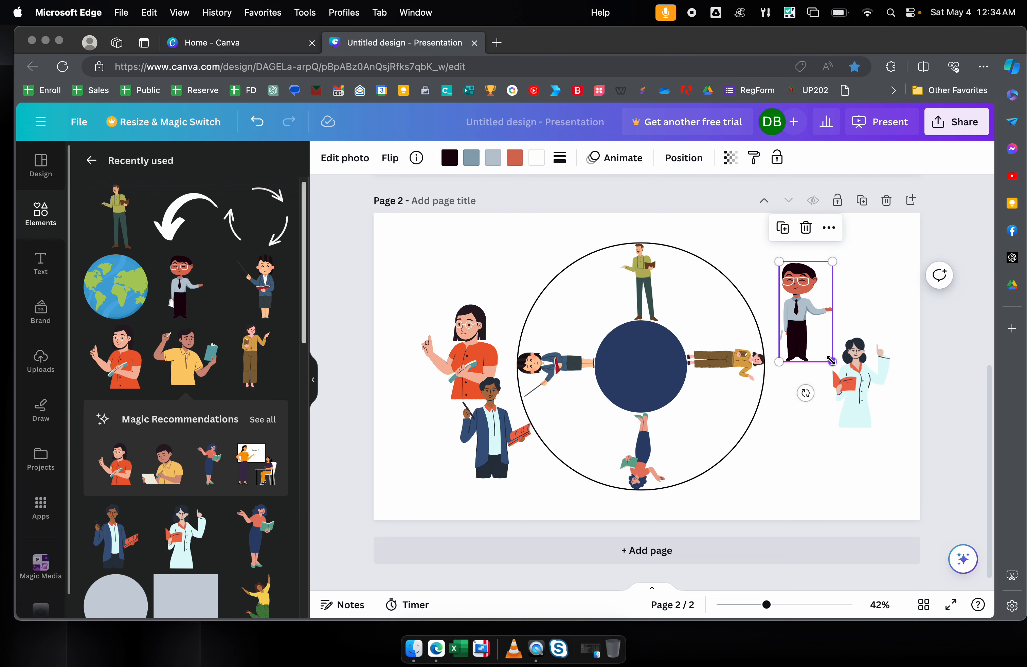
drag(831, 360, 653, 345)
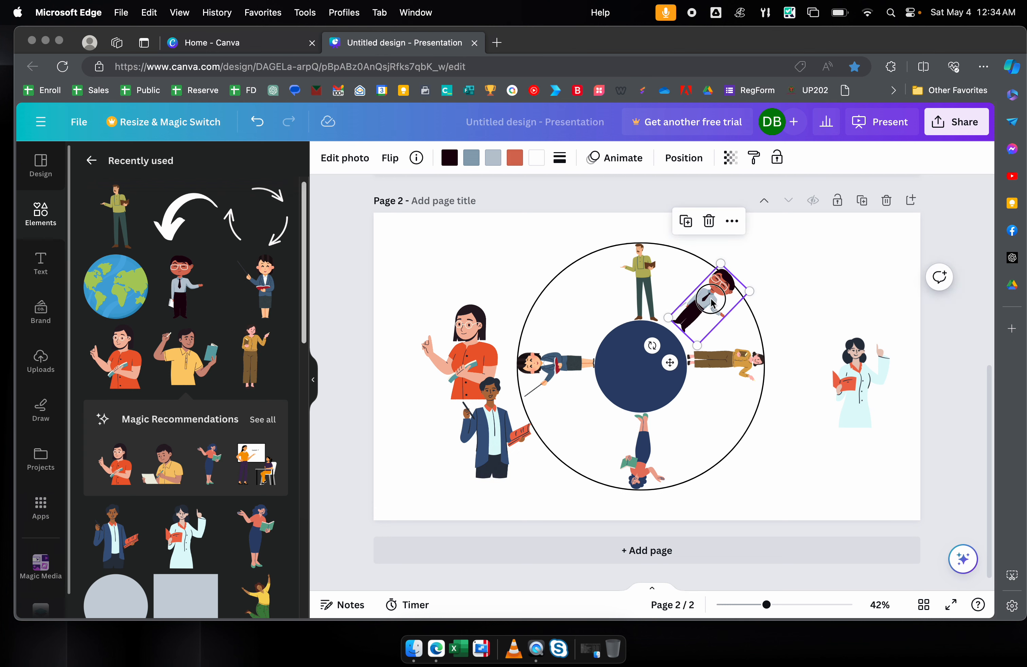
drag(712, 302, 711, 305)
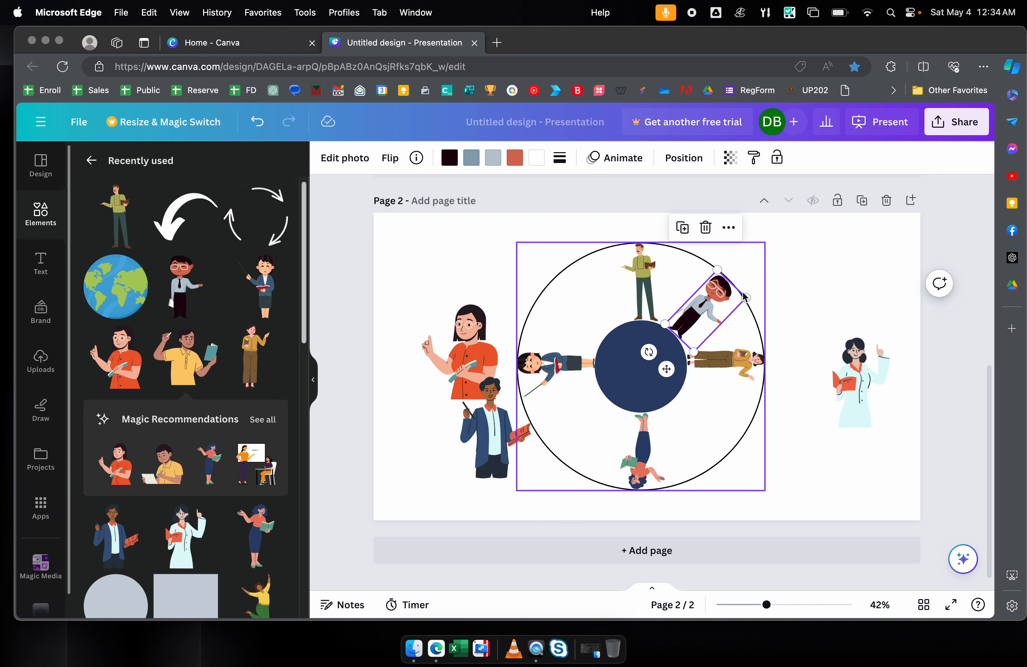
click(867, 329)
- Turn the suited man about 107° and fit him into the lower-left ring
click(480, 448)
drag(504, 508, 571, 378)
drag(528, 433, 618, 417)
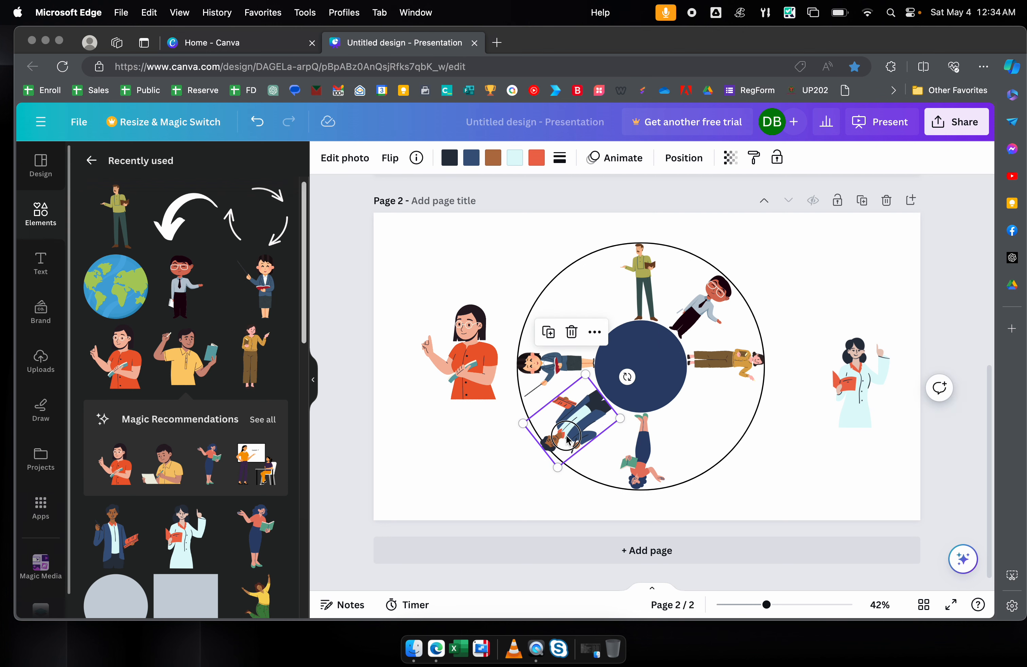
drag(565, 441, 617, 417)
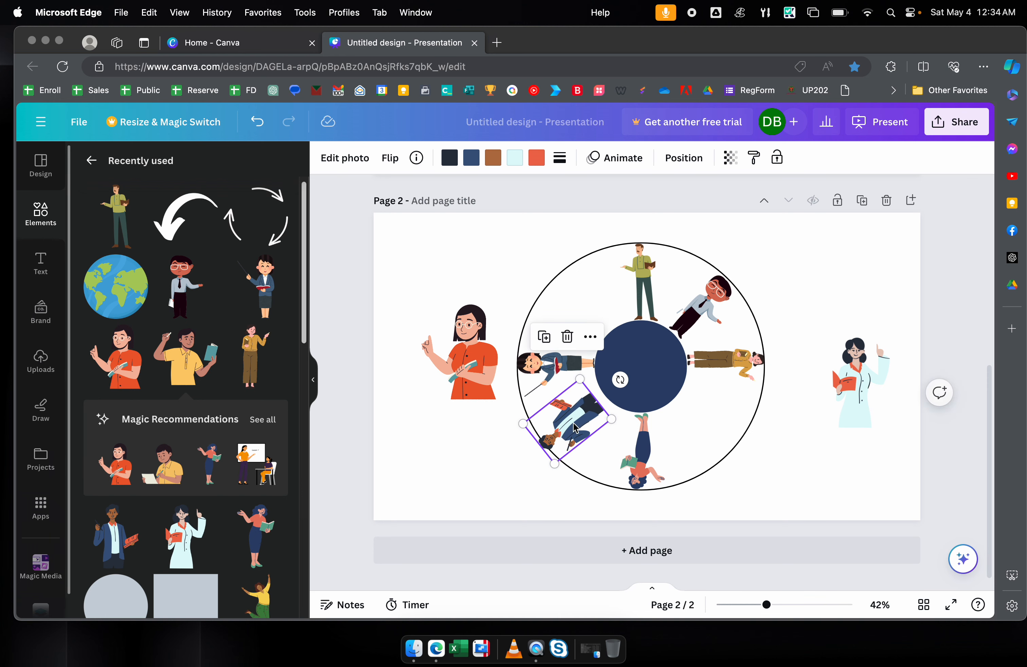
- Turn the doctor about 120°, shrink him, and place him on the ring's lower right
click(867, 358)
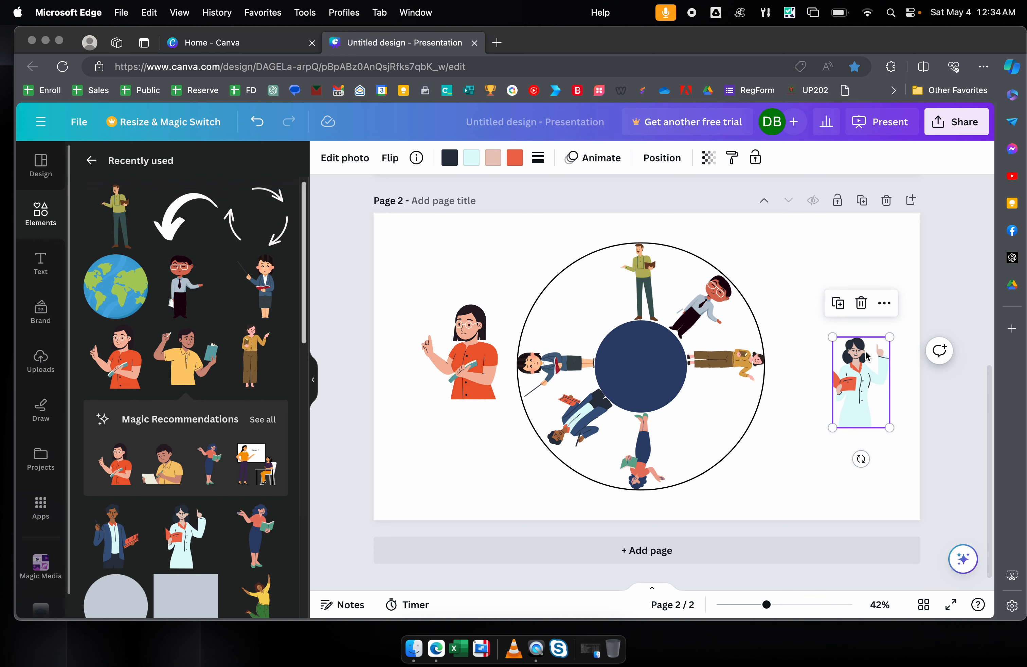
drag(862, 458, 796, 342)
drag(840, 377, 725, 424)
drag(738, 468, 735, 453)
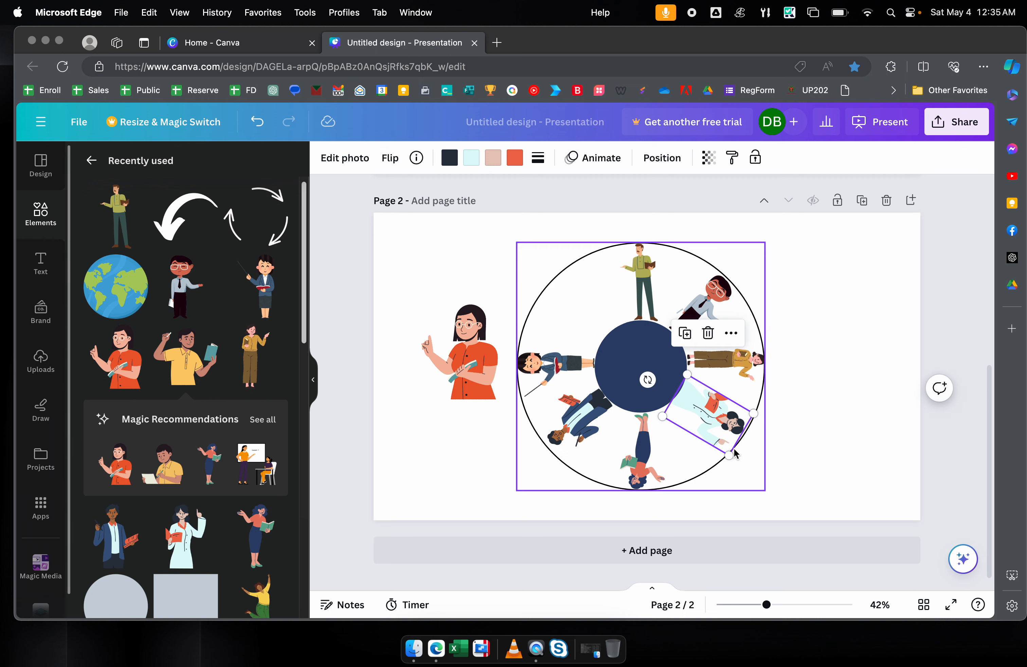
drag(649, 381, 656, 373)
drag(709, 412, 706, 420)
- Shrink the woman in orange, tilt her to -49°, and set her in the upper-left ring
click(422, 384)
drag(421, 400, 585, 308)
drag(572, 366, 607, 349)
drag(592, 303, 580, 259)
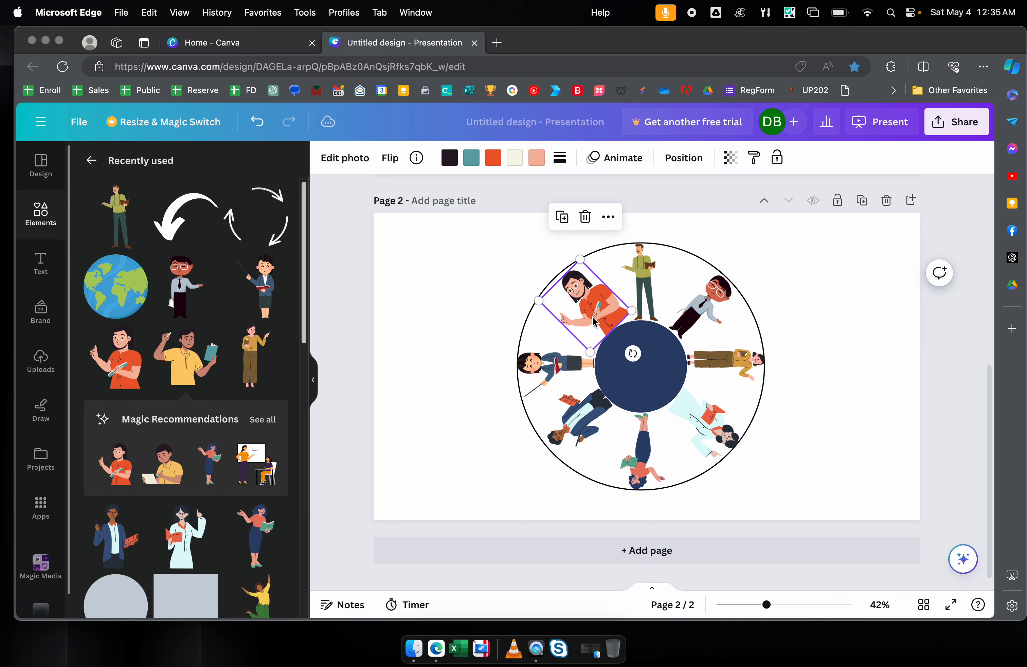
double_click(597, 314)
click(495, 286)
click(496, 280)
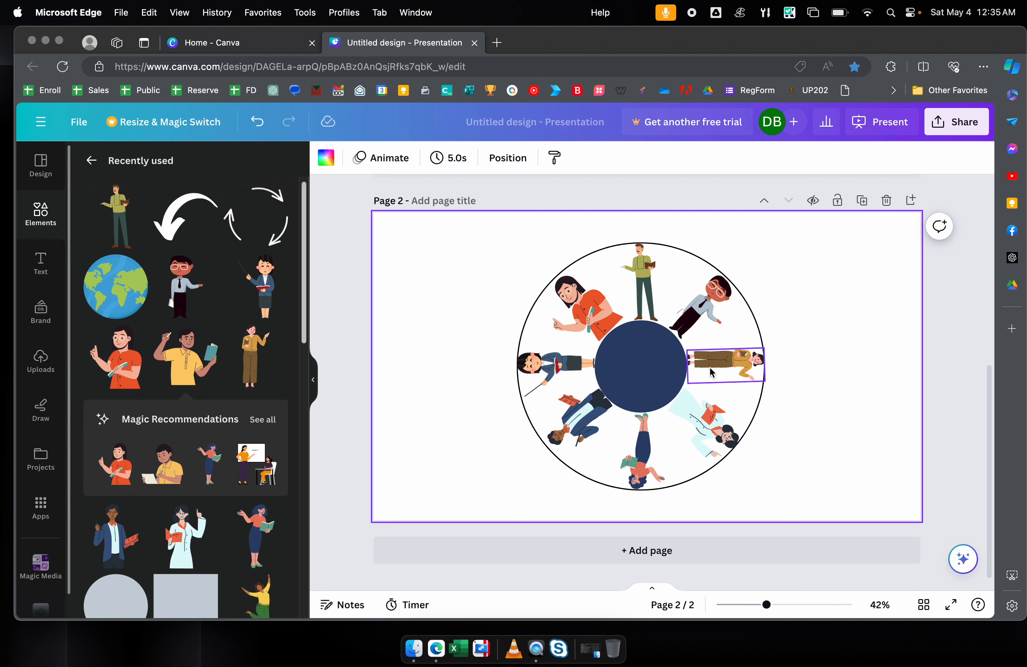
- Delete the navy centre circle and outline ring, then marquee-select all eight figures
click(657, 353)
key(Delete)
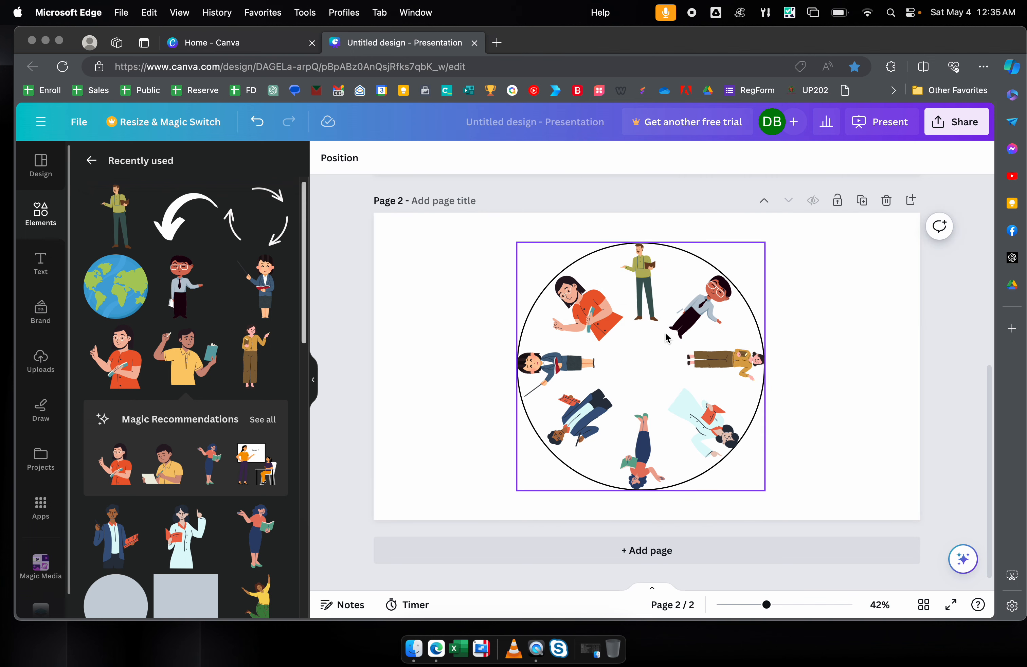
click(759, 313)
key(Delete)
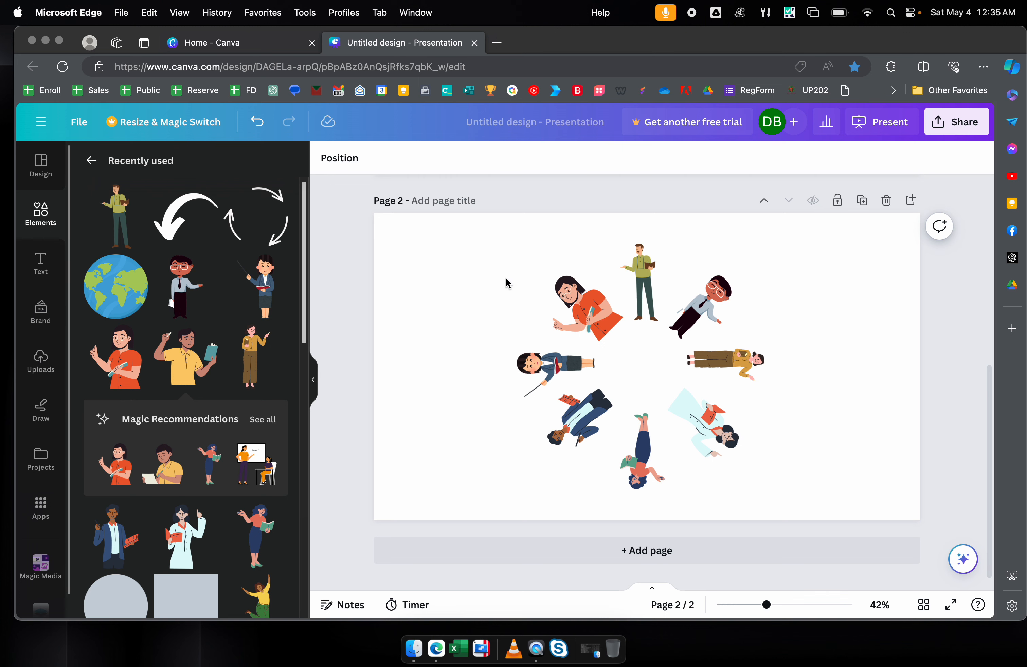
click(505, 264)
drag(464, 228, 848, 525)
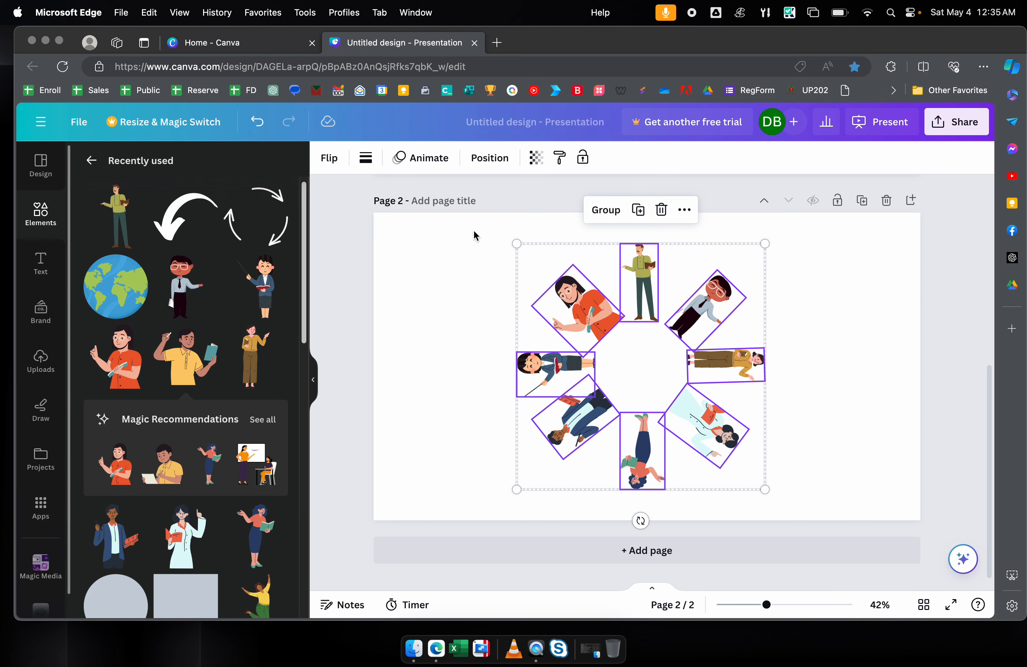
- Select all eight teacher figures, group them, and rotate the group to -90°
drag(471, 232, 816, 476)
click(605, 210)
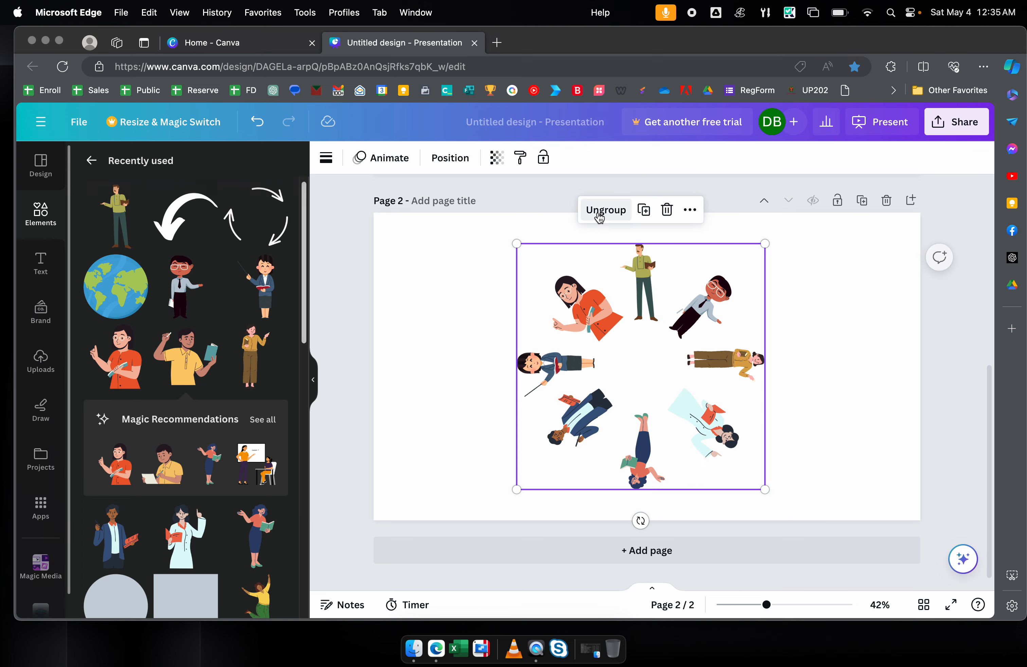
drag(641, 521, 769, 366)
- Deselect and reselect the figure group several times, ending with it selected
click(793, 272)
click(722, 255)
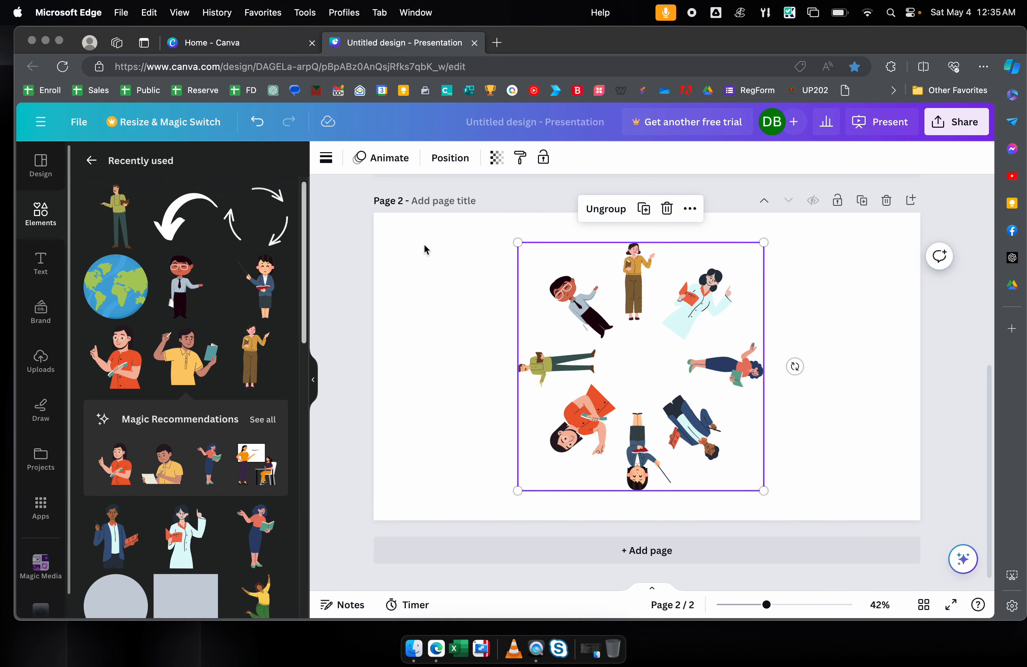
click(509, 253)
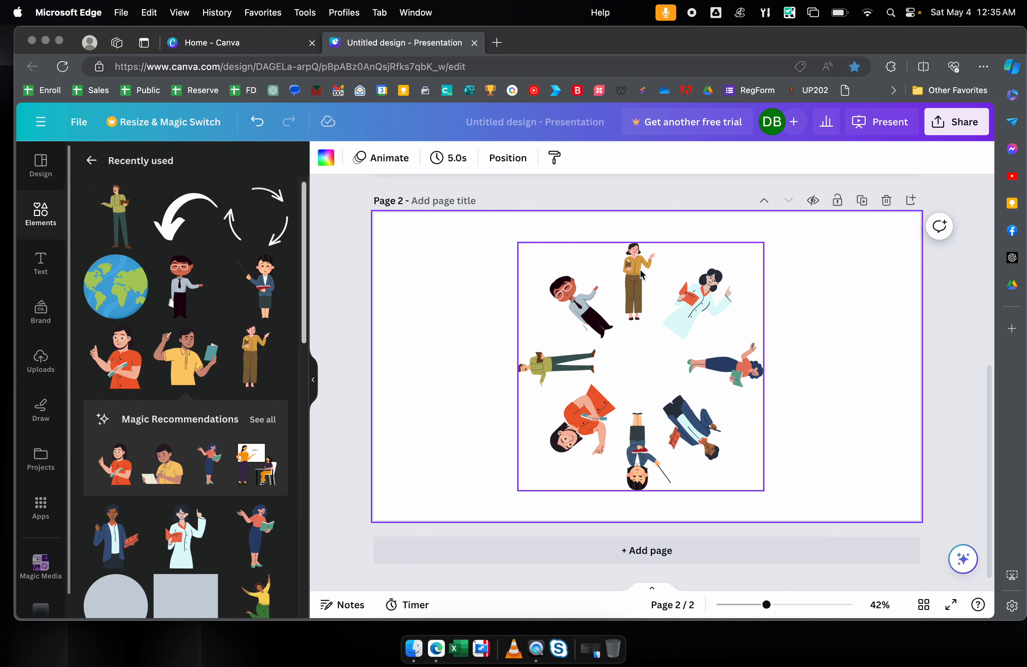
click(643, 275)
click(499, 282)
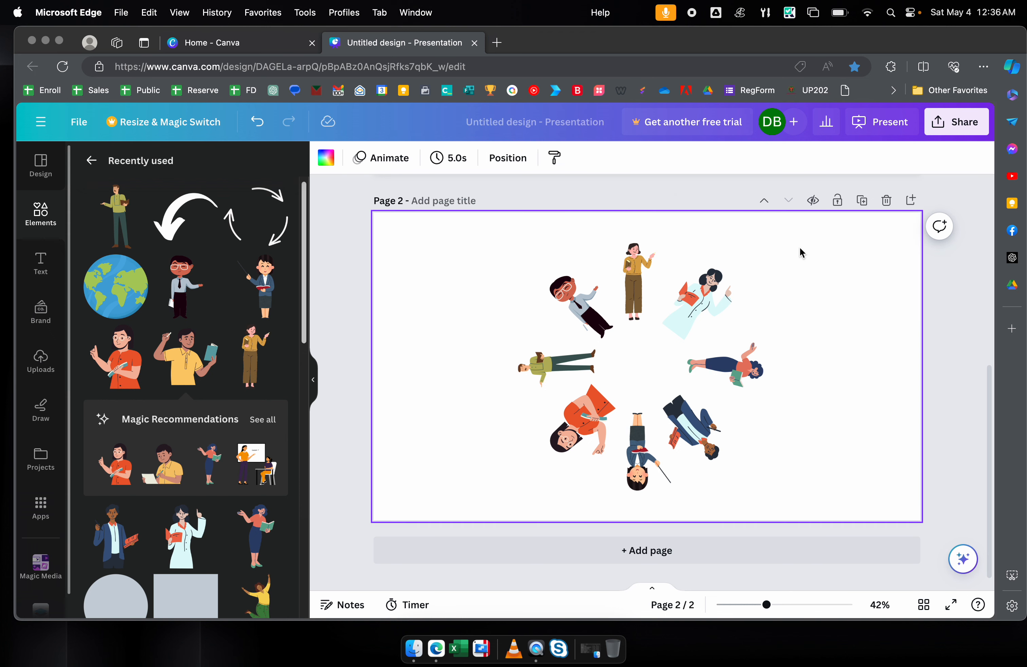
click(720, 250)
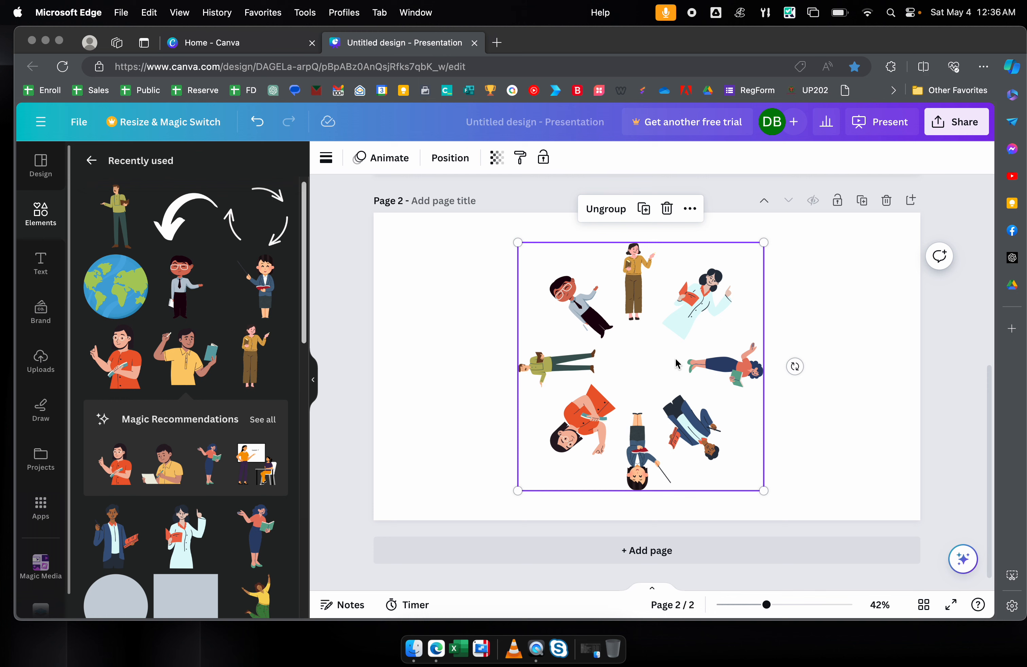
click(881, 277)
click(640, 358)
click(824, 293)
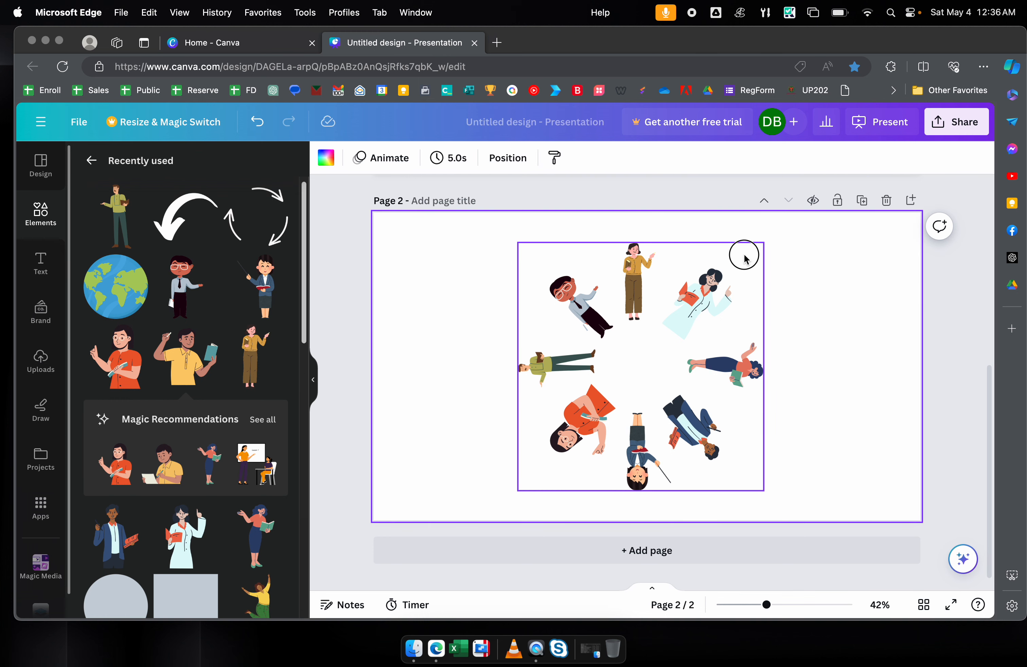
click(745, 253)
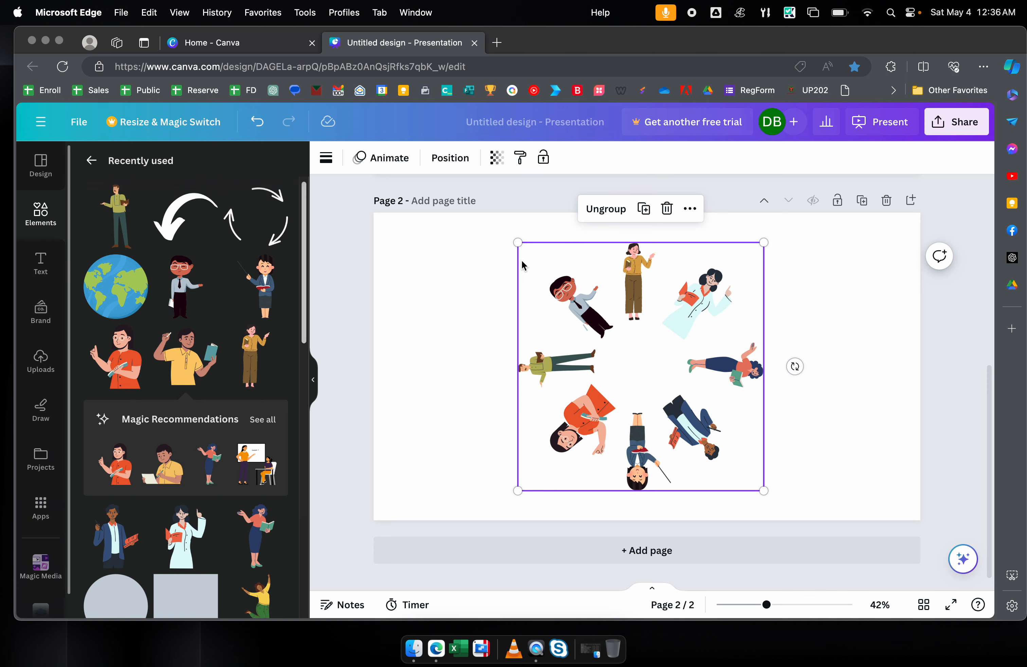
- Apply the Rotate animation to the teacher group and play page 2 full screen
click(399, 167)
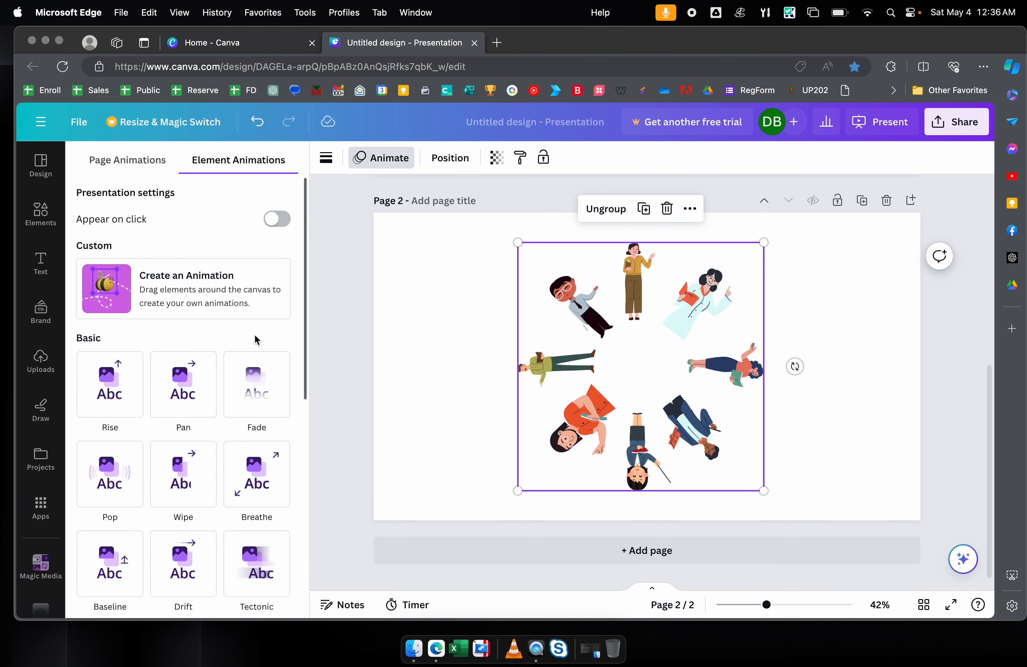
scroll(257, 366, down, 10)
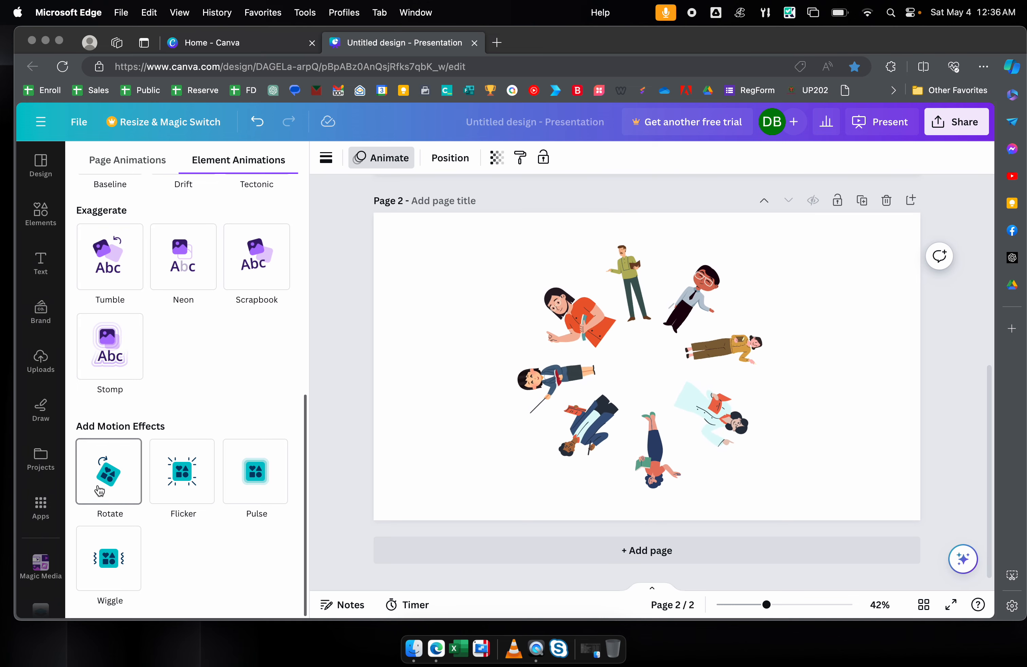
click(99, 490)
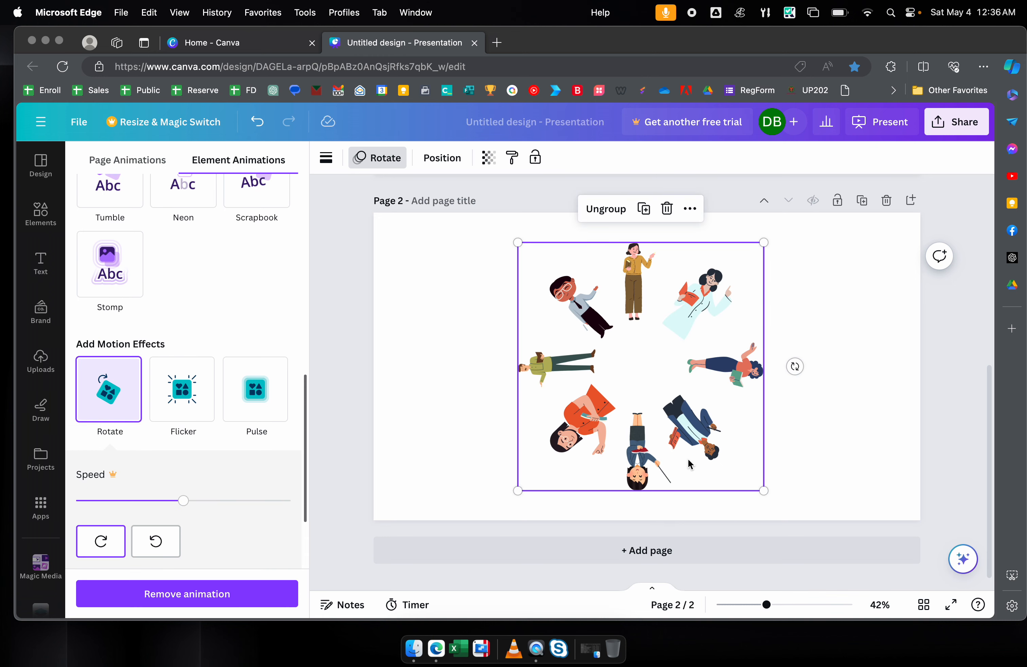
click(951, 606)
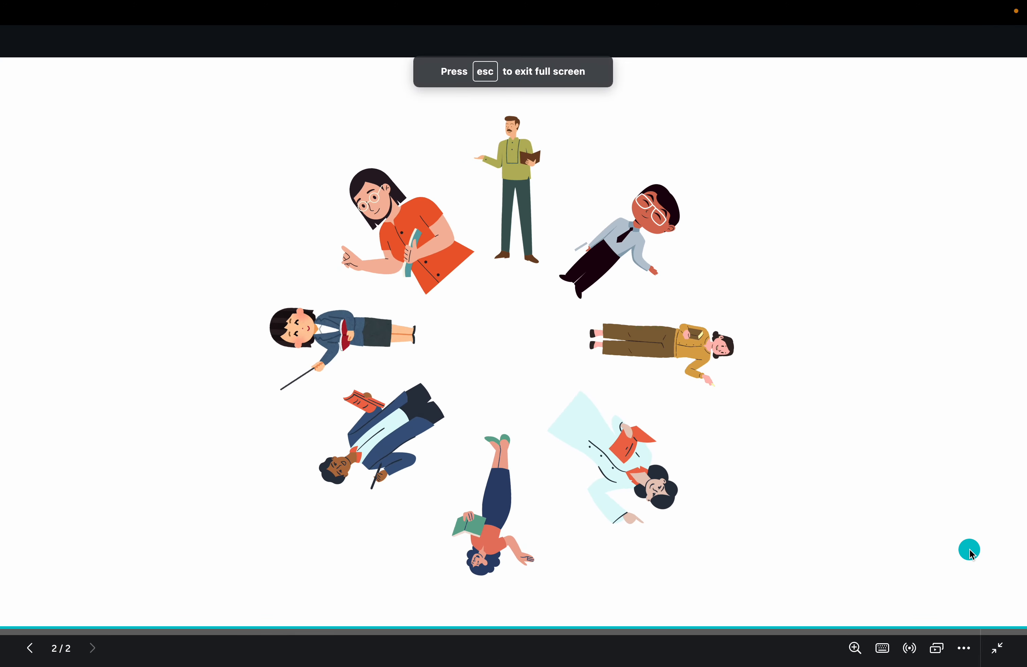
- Leave the slideshow, then move the figure group toward the bottom-right and enlarge it
key(Escape)
drag(617, 310, 857, 461)
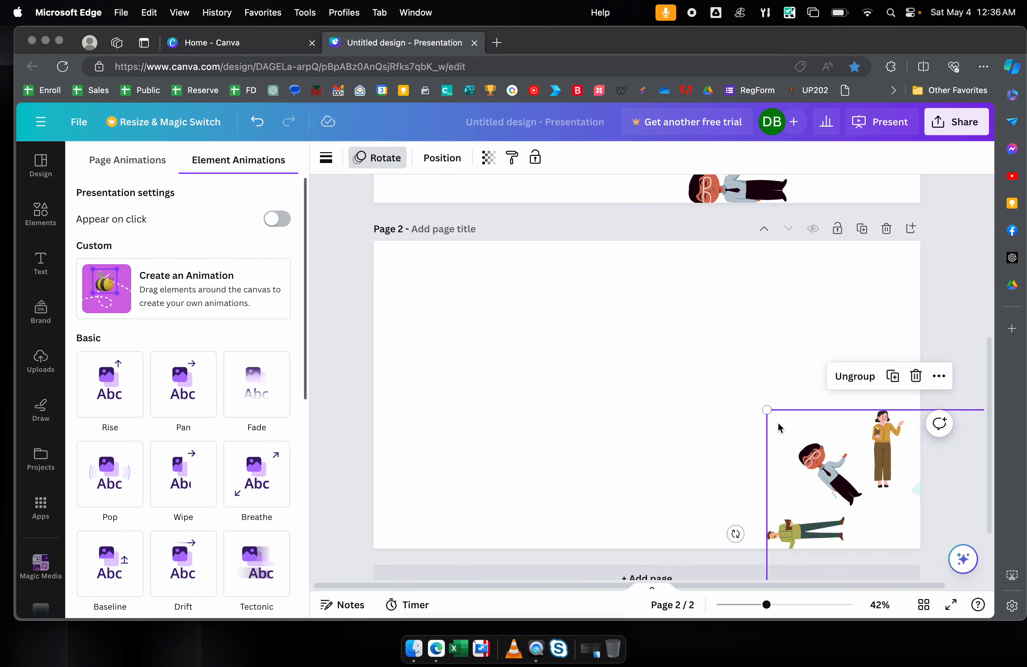
drag(768, 409, 710, 353)
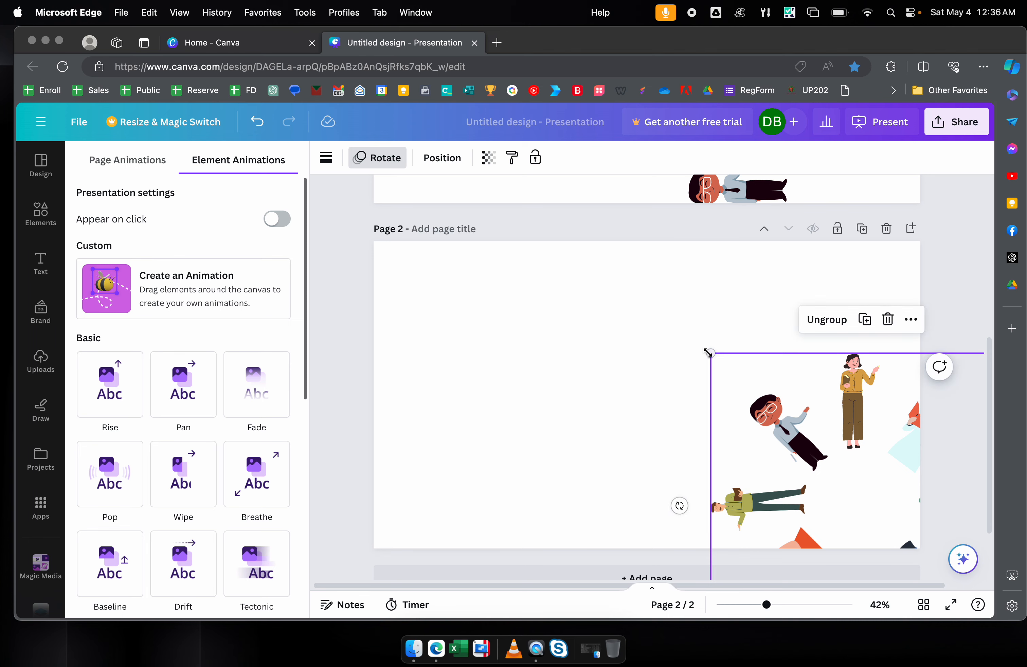
drag(780, 414, 814, 428)
- Preview the slide full screen again, then shrink the teacher group by its corner
click(948, 607)
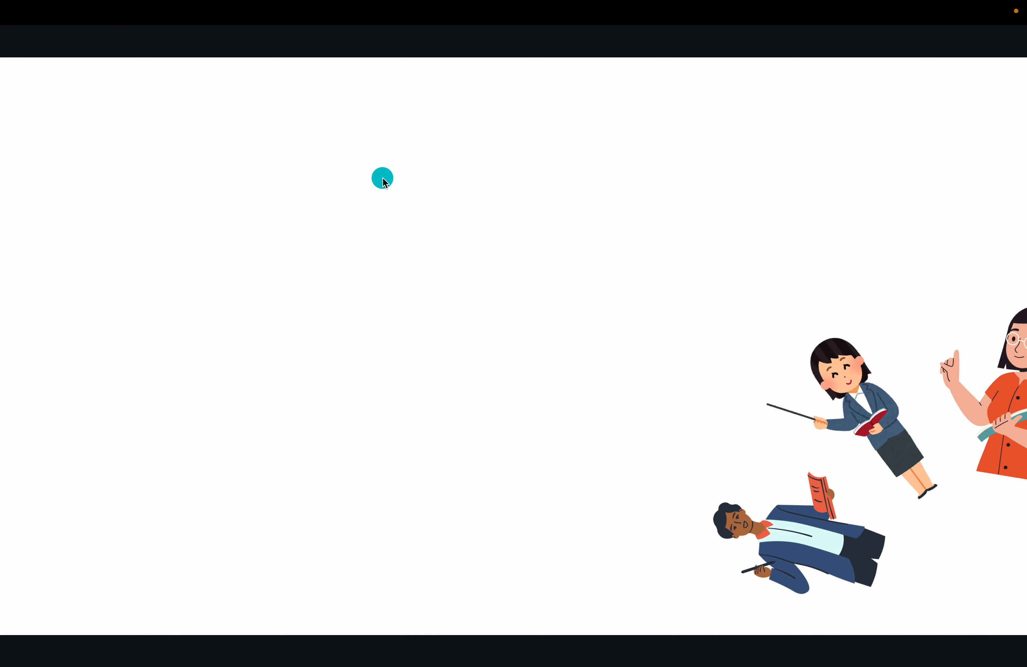
key(Escape)
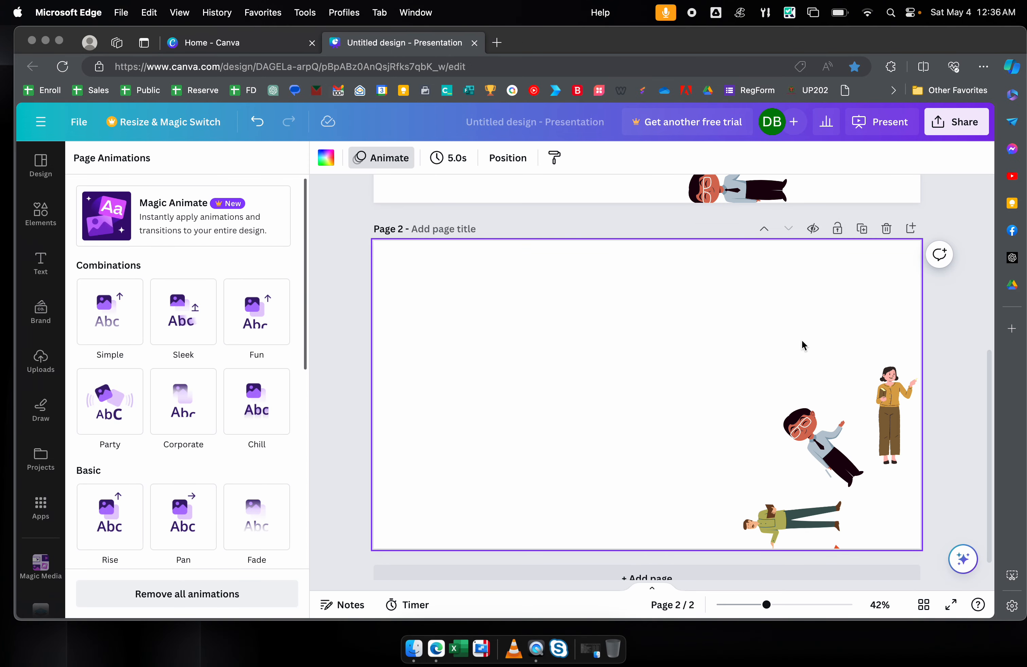
click(826, 449)
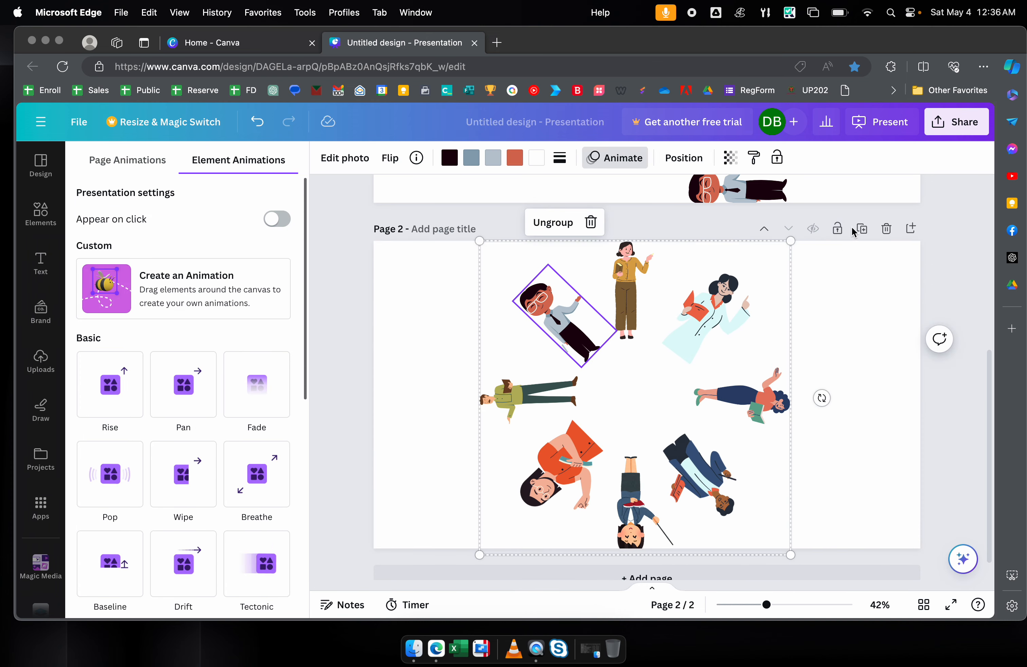
drag(787, 245, 706, 340)
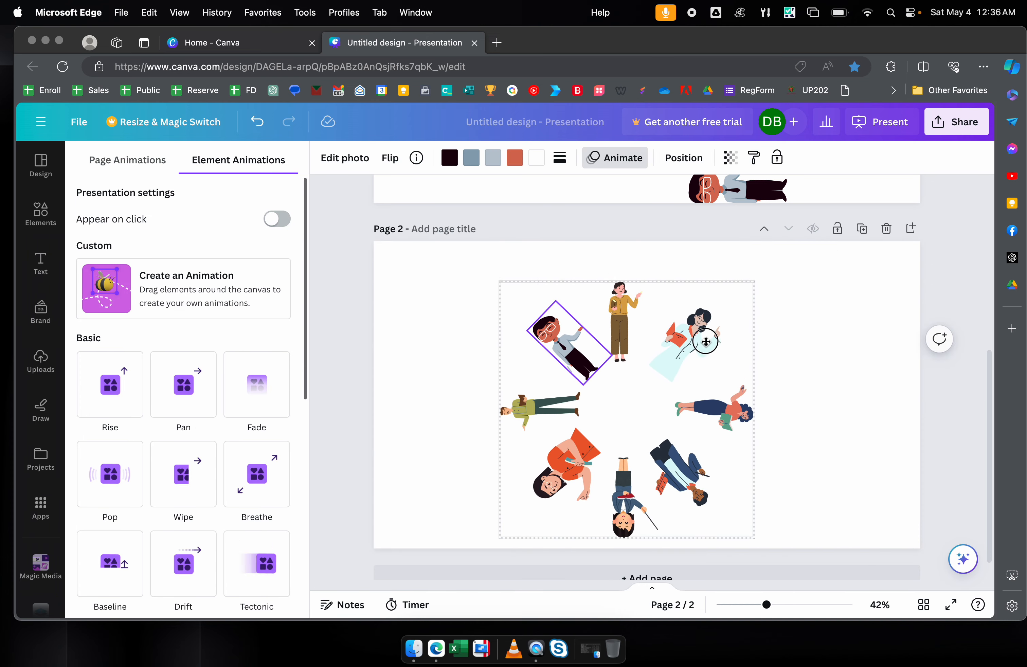
- Search Elements for 'globe' and filter the results to Graphics
click(433, 337)
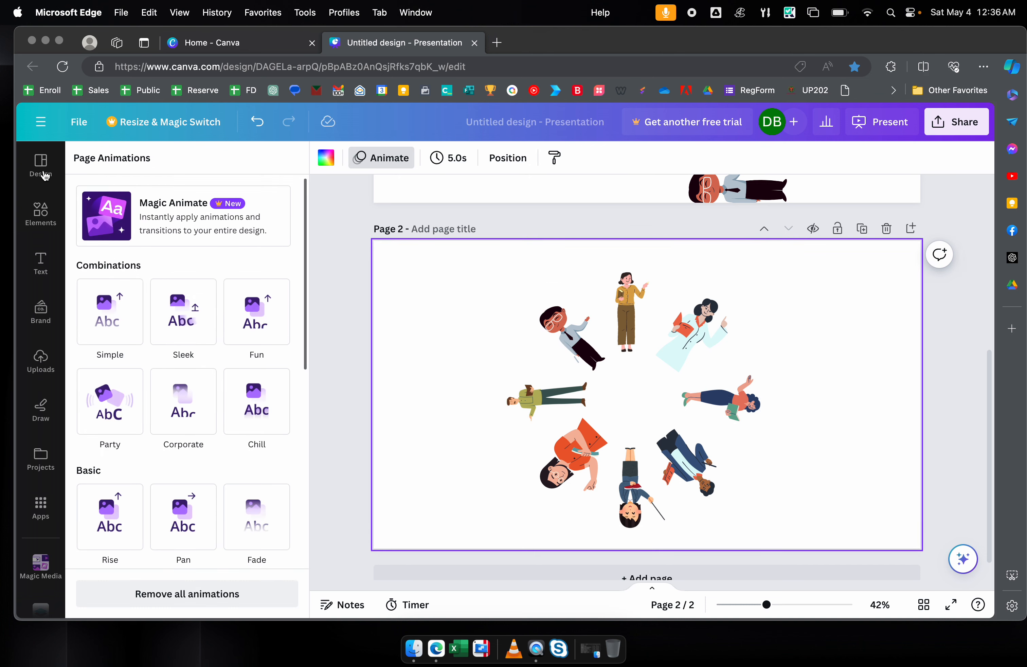
click(33, 223)
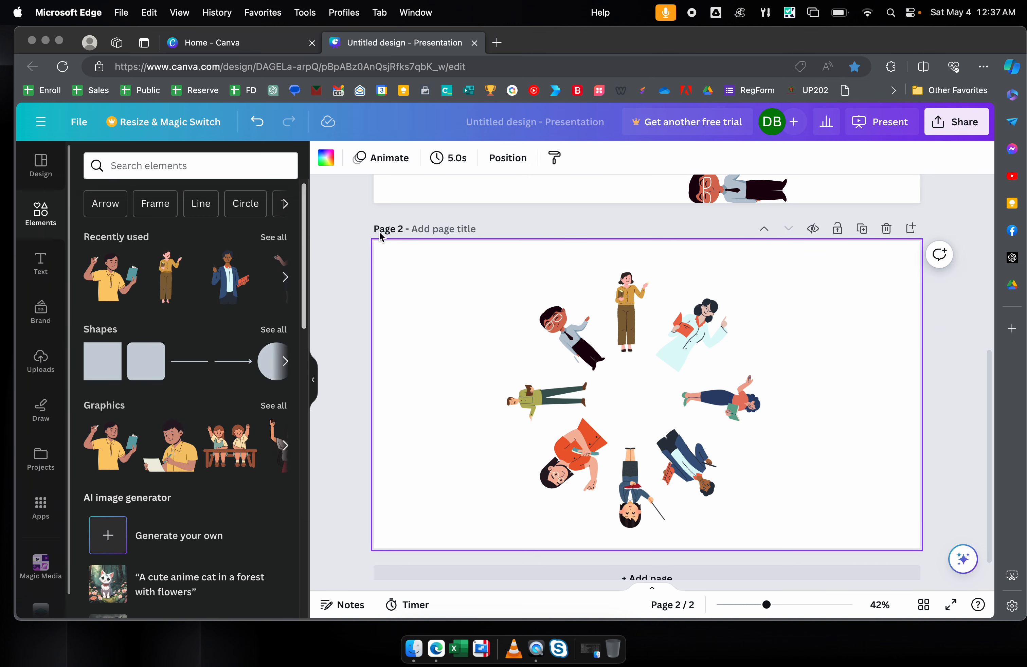
click(273, 237)
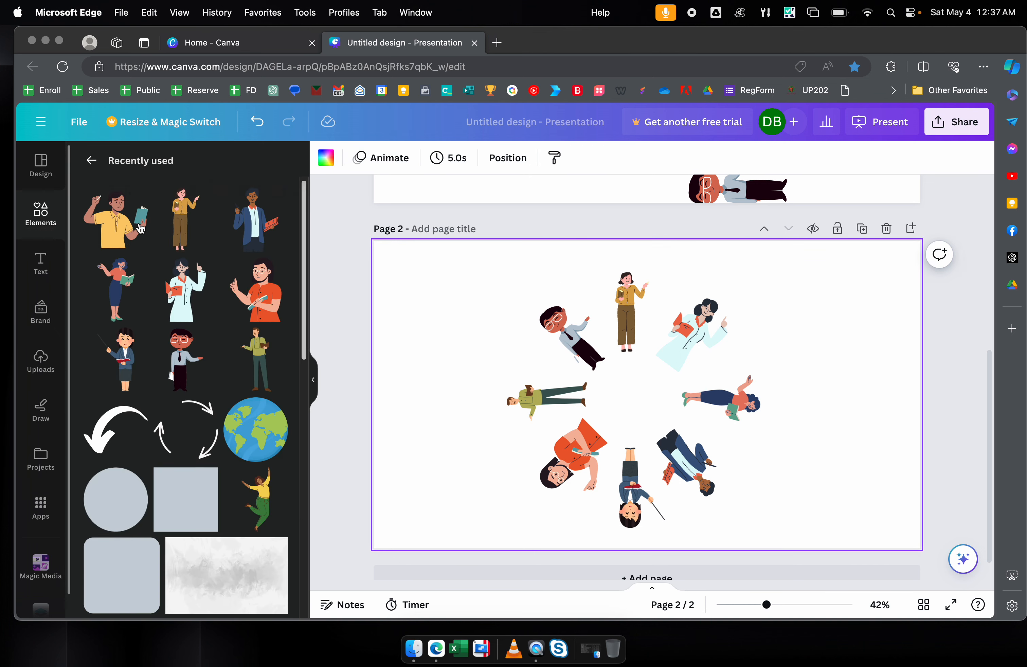
click(92, 161)
click(157, 170)
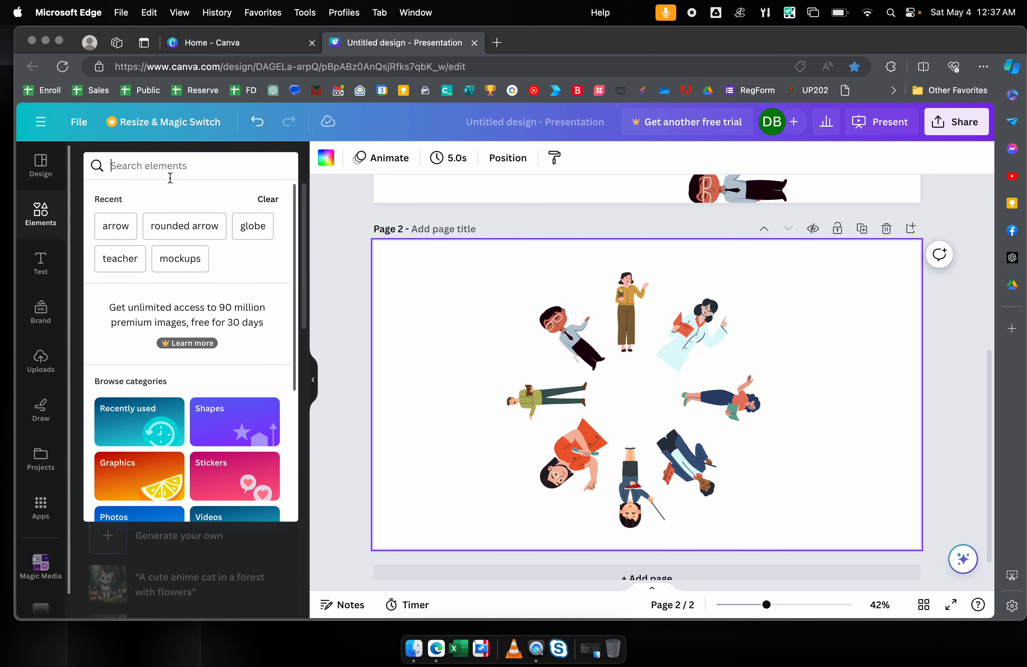
text(globe)
key(Return)
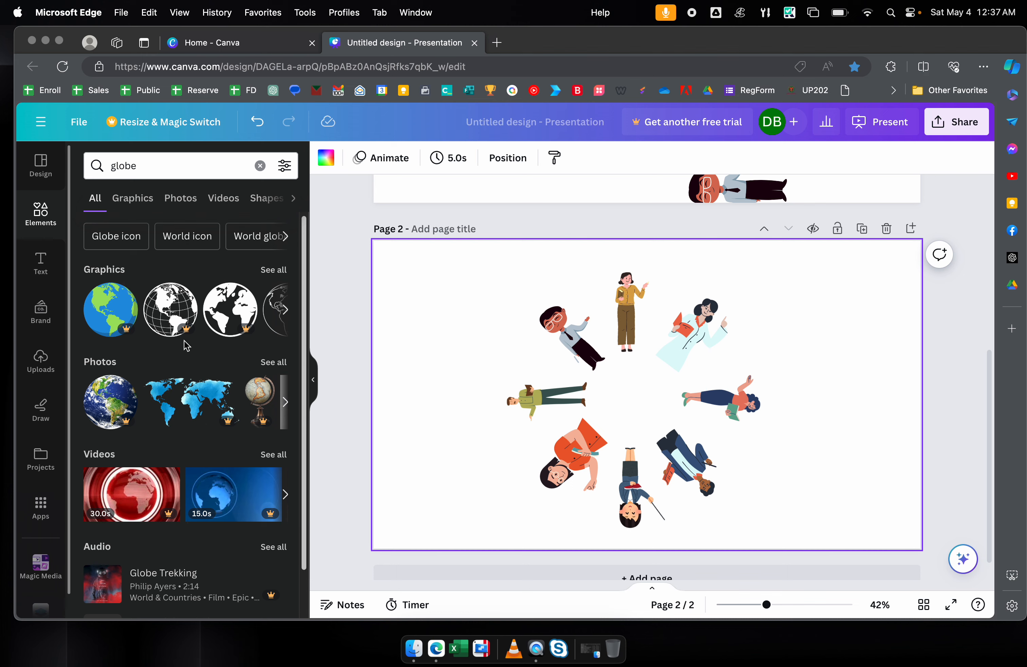
click(271, 275)
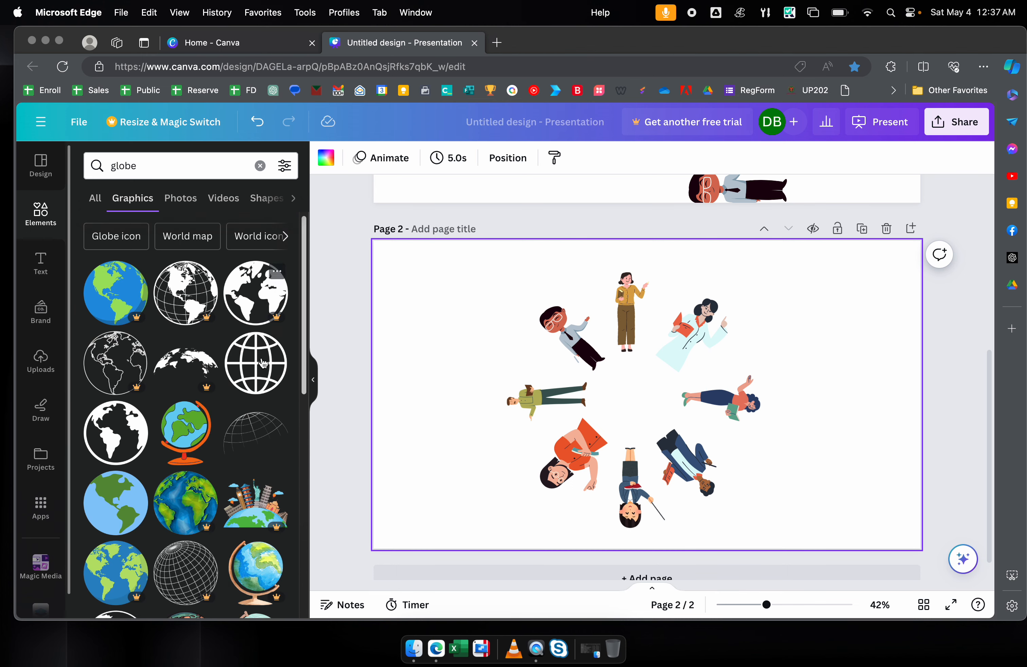
scroll(186, 455, down, 3)
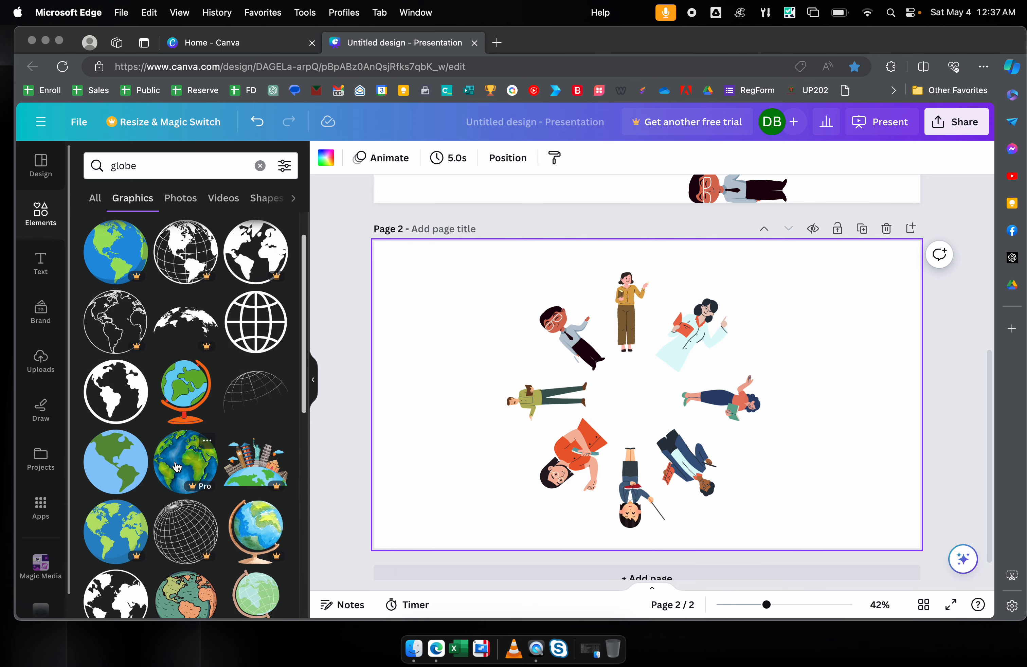
scroll(129, 429, up, 2)
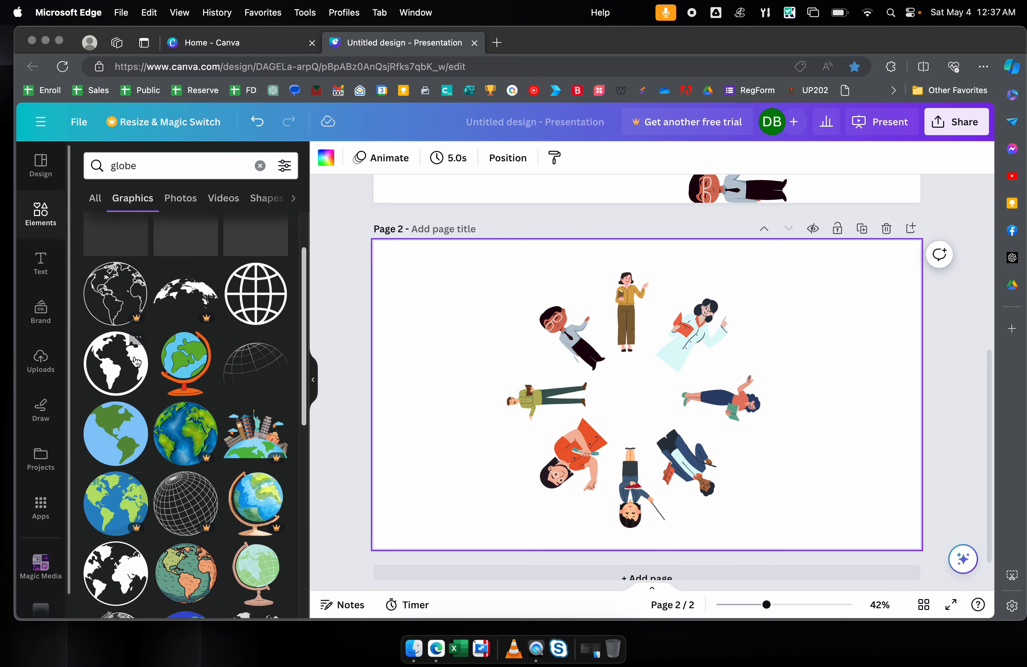
- Add the blue and green globe, centre it in the teacher ring, and group it with the figures
click(129, 426)
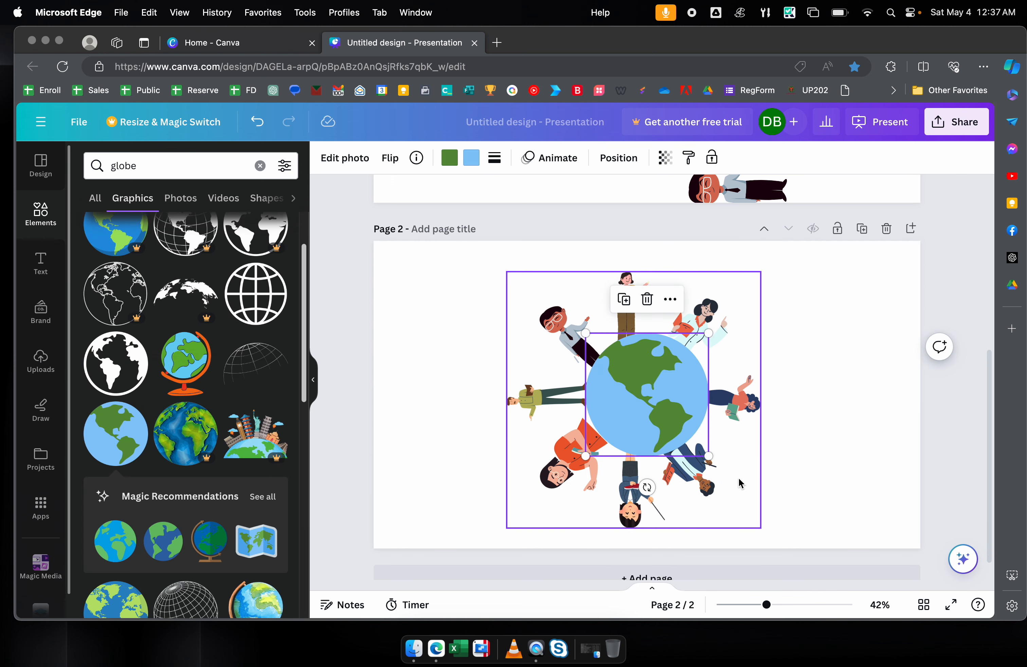
drag(650, 418, 650, 419)
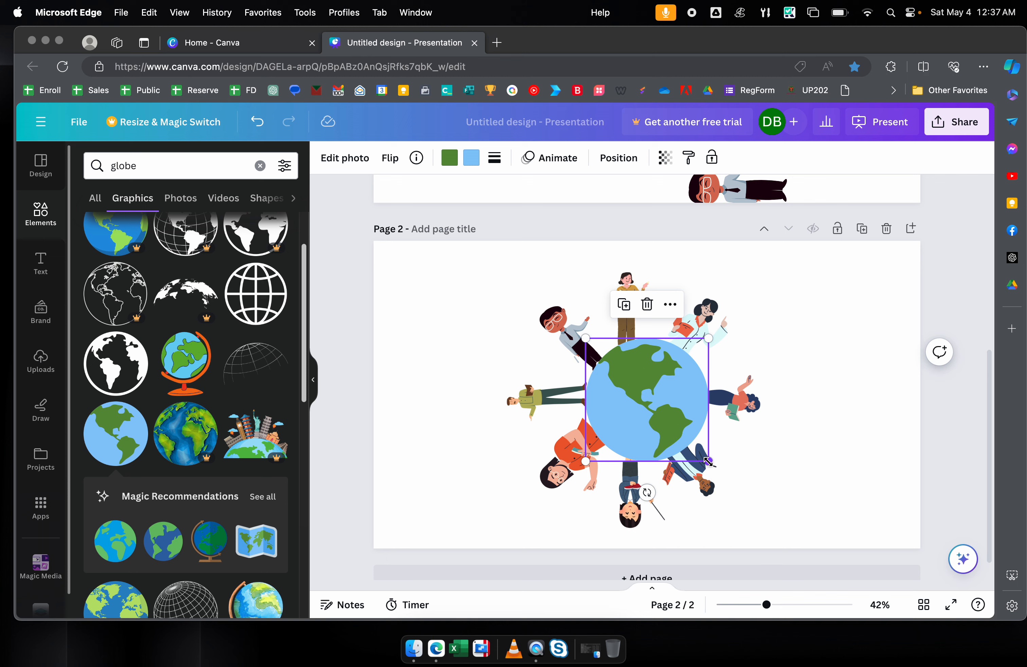
drag(709, 462, 654, 419)
drag(679, 349, 684, 345)
drag(645, 399, 644, 405)
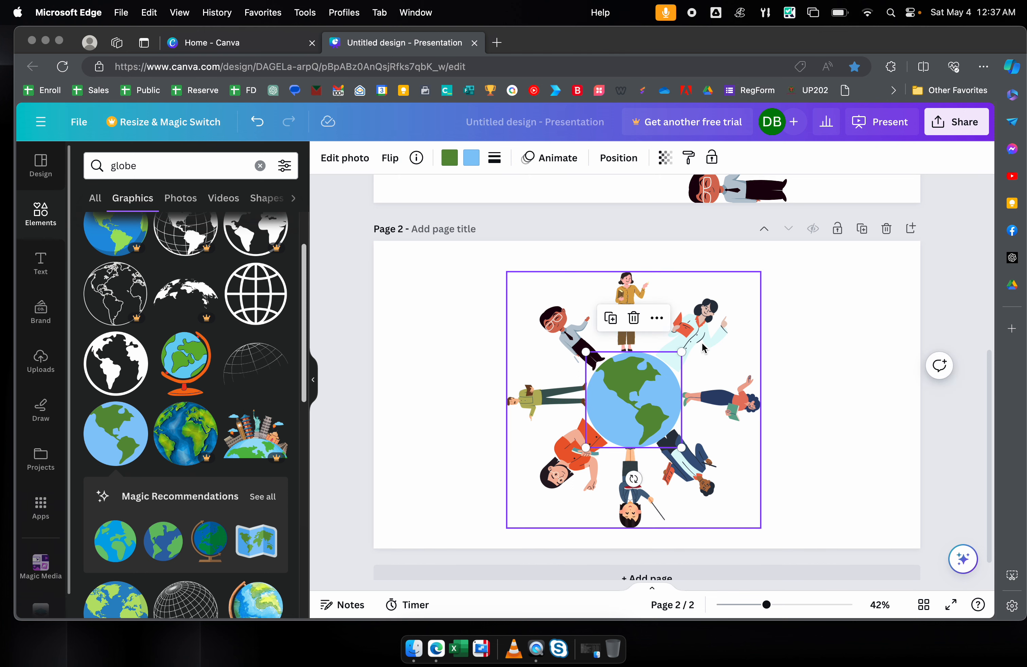
shift+click(721, 327)
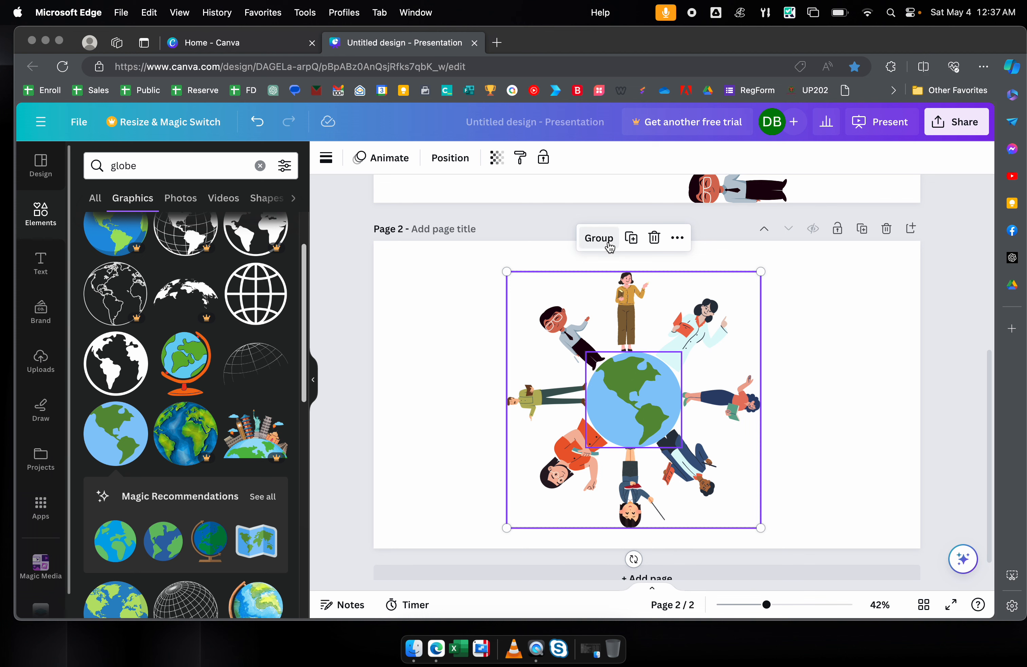
click(599, 238)
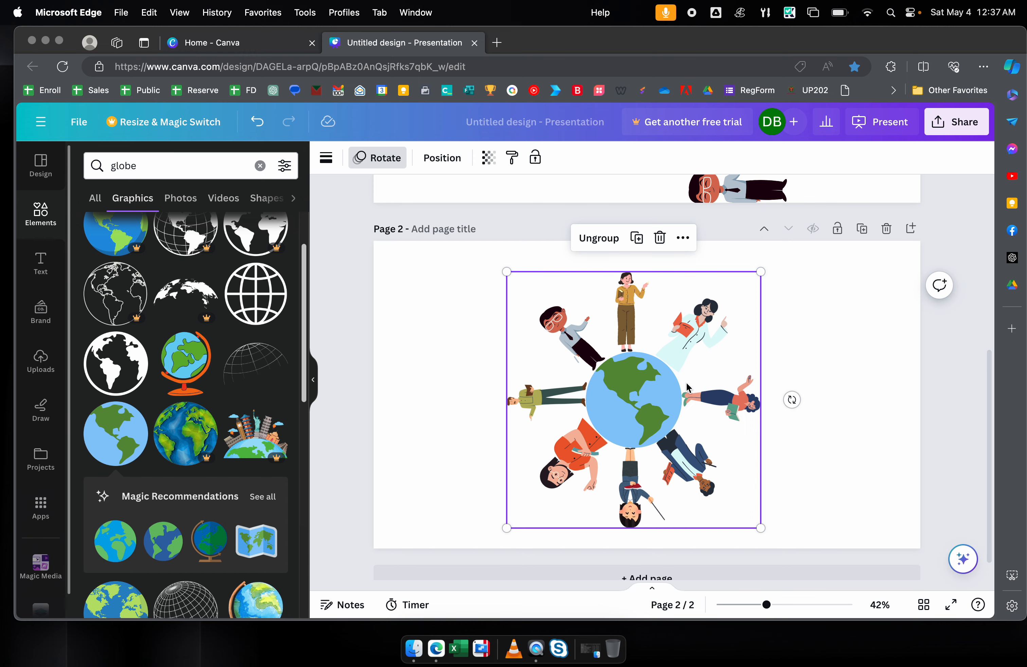
- Enlarge the globe-and-teachers group, push it partly off the bottom-right corner, and preview it
click(952, 605)
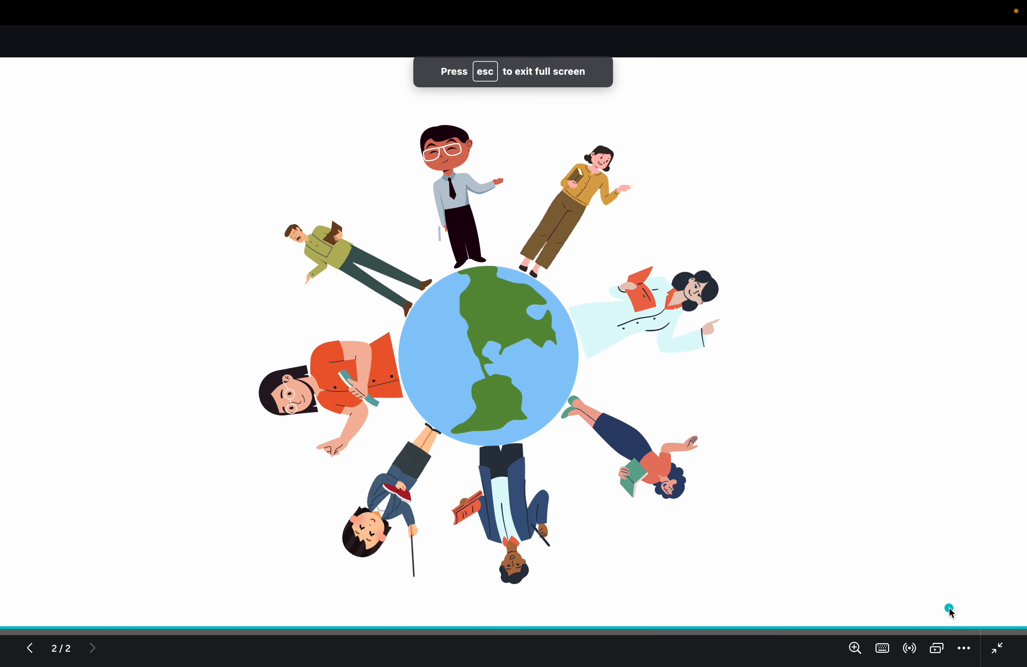
key(Escape)
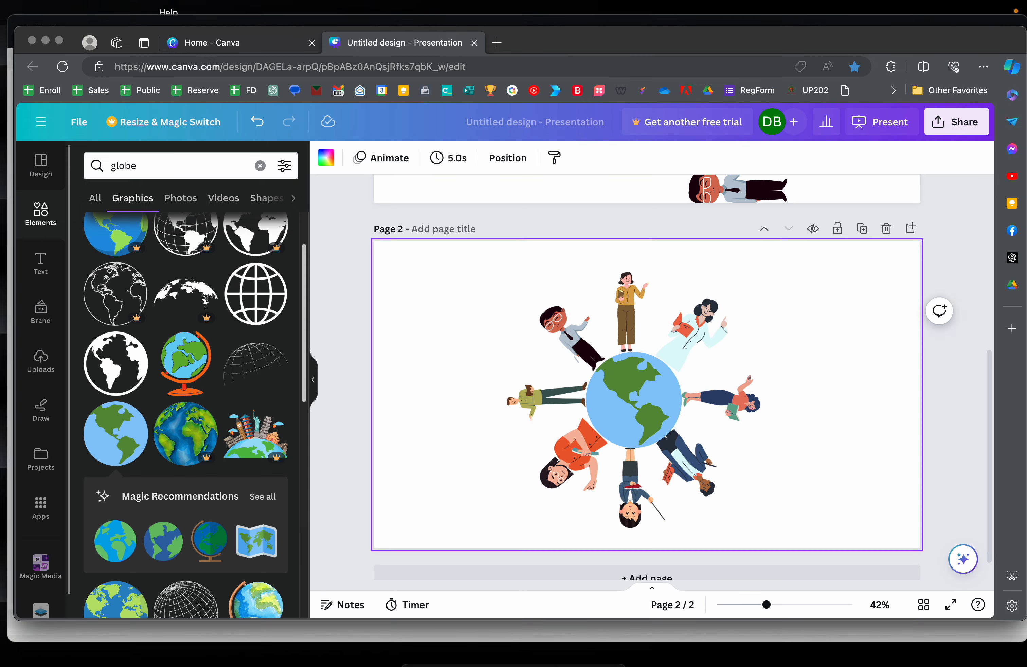
drag(661, 391, 892, 507)
drag(738, 391, 709, 358)
drag(860, 481, 924, 519)
click(951, 605)
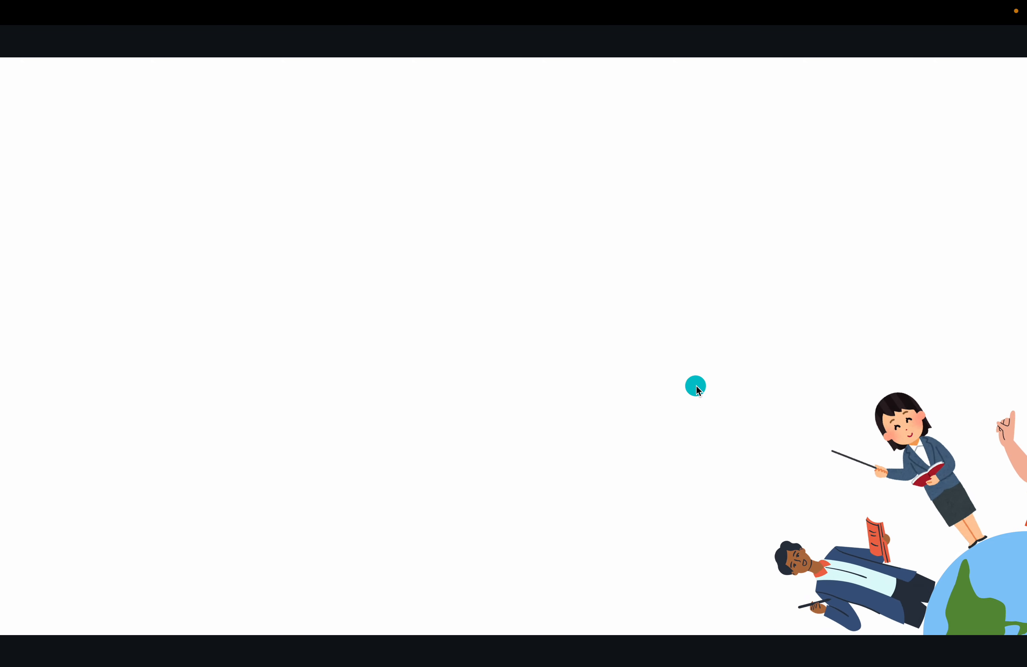
key(Escape)
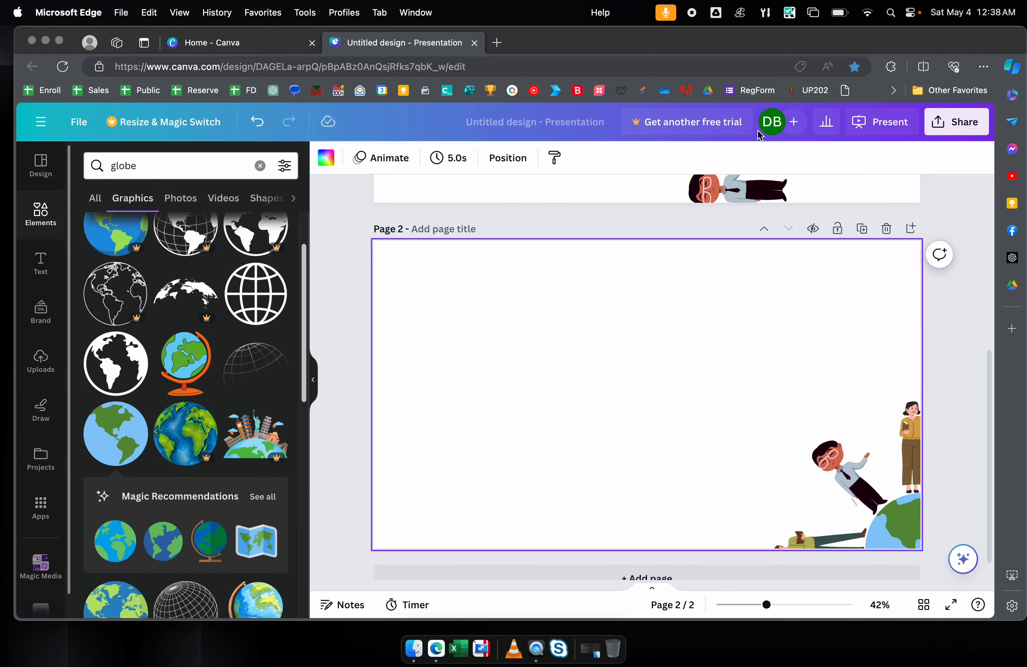